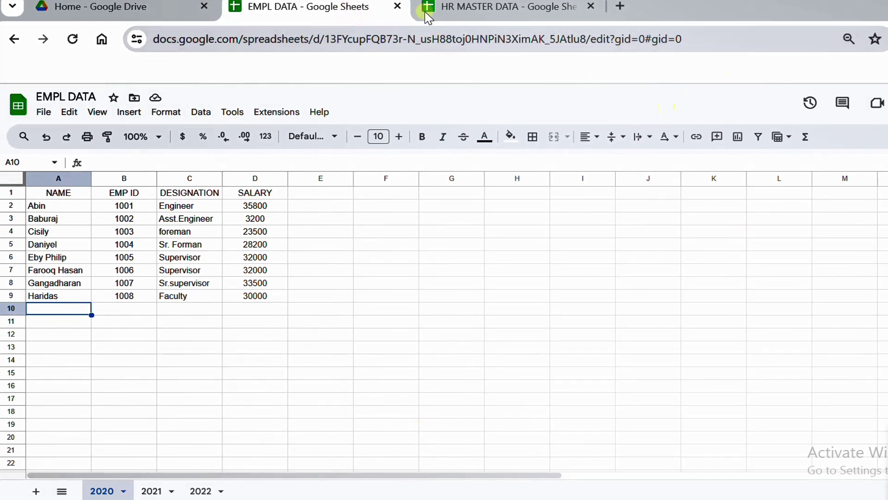
# - Look over the HR MASTER DATA spreadsheet and the 2020, 2021 and 2022 sheets of EMPL DATA
pyautogui.click(501, 14)
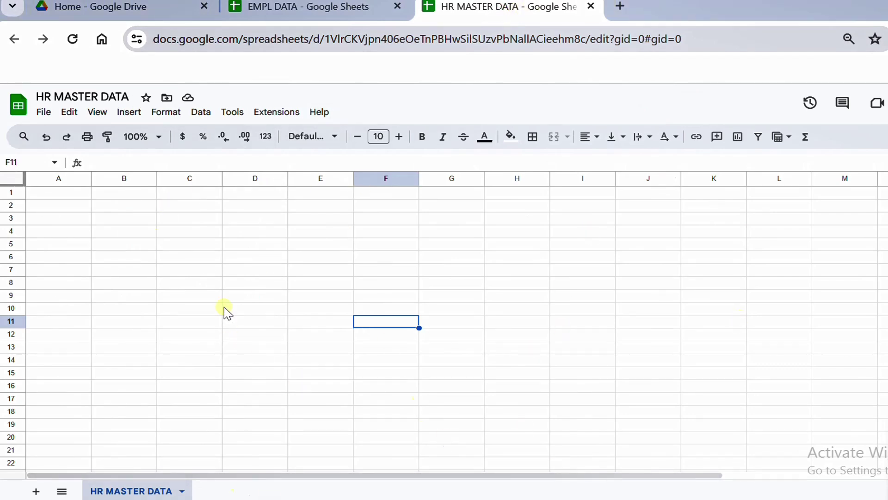
pyautogui.click(336, 15)
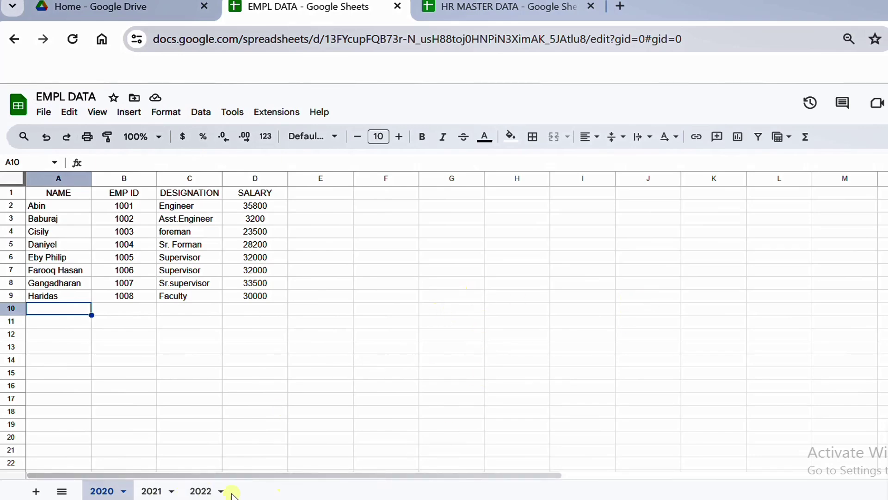
pyautogui.click(157, 490)
pyautogui.click(200, 491)
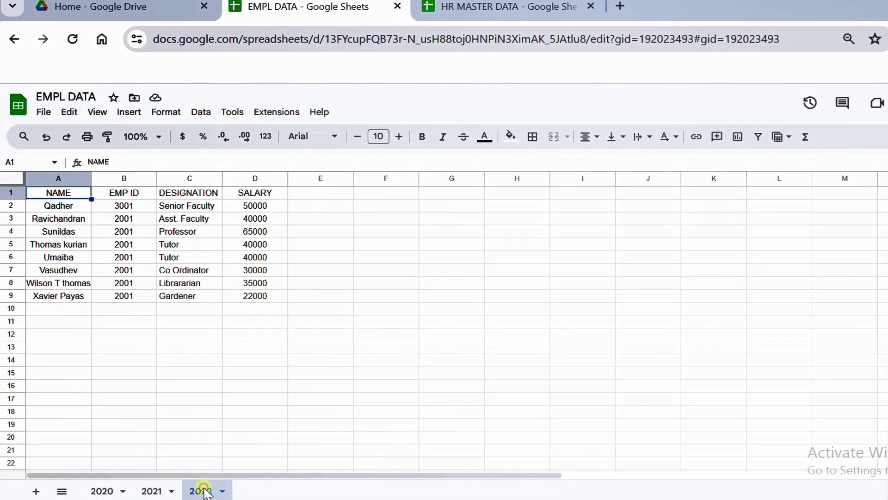
pyautogui.click(102, 491)
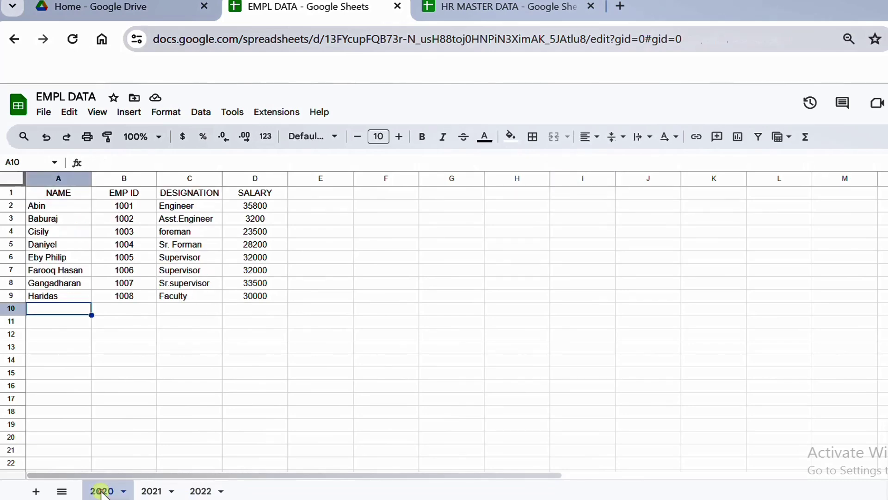
pyautogui.click(158, 492)
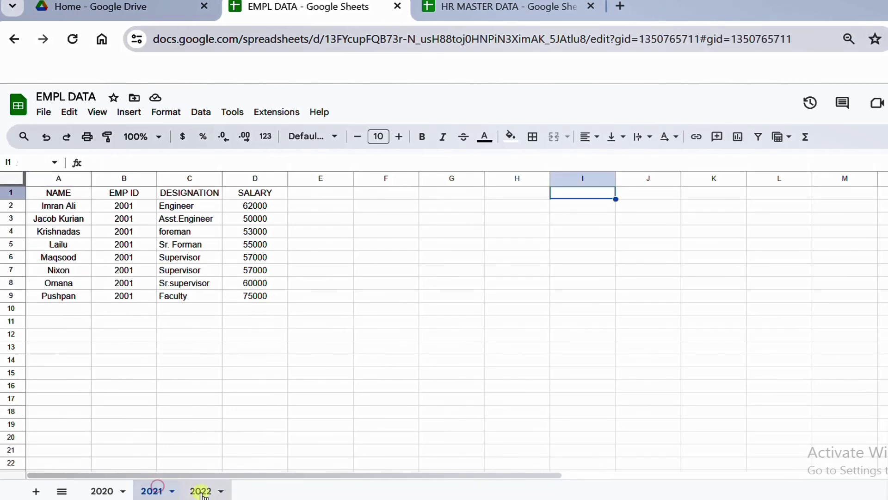
pyautogui.click(200, 491)
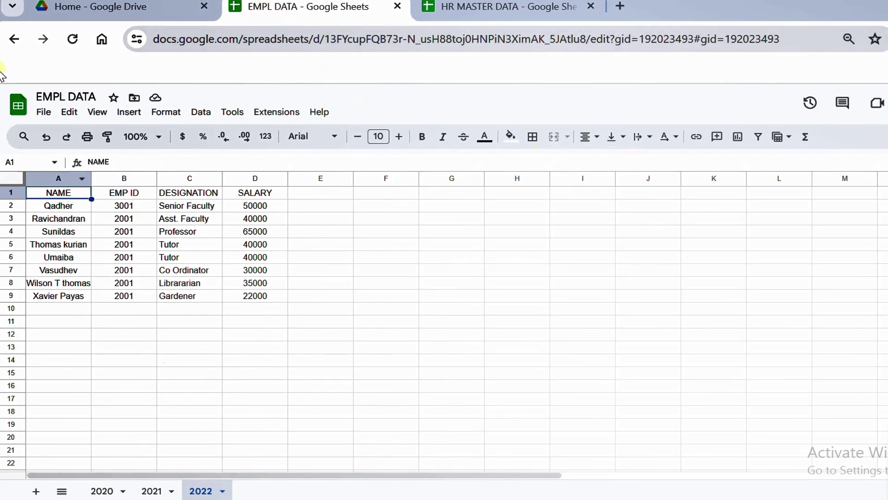
# - Start an IMPORTRANGE formula in cell A1 of HR MASTER DATA, with empty quotation marks for the spreadsheet URL
pyautogui.click(449, 13)
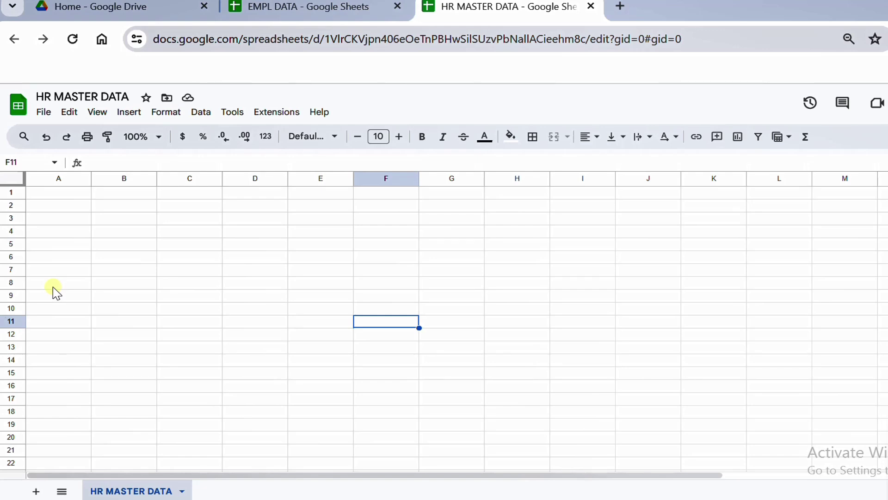
pyautogui.click(71, 198)
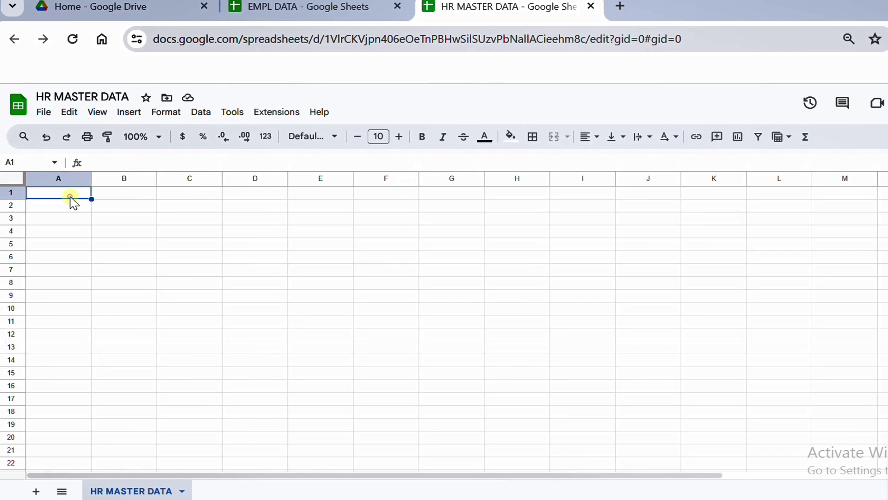
pyautogui.write('=')
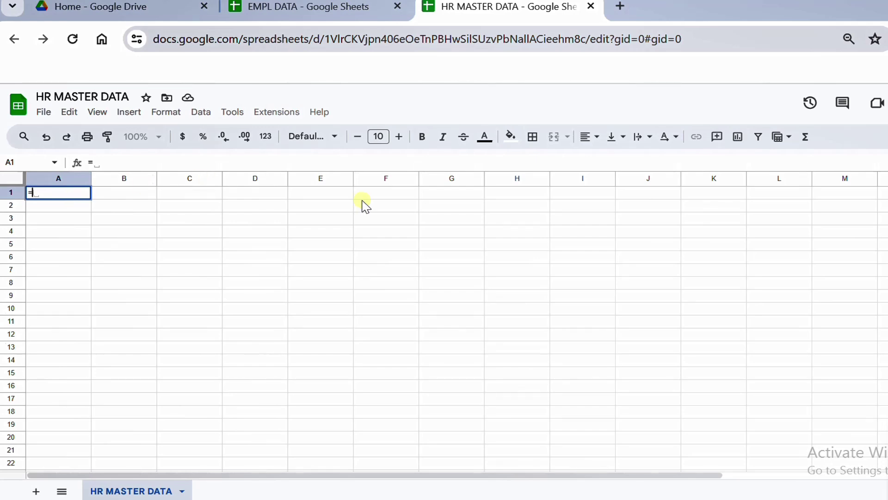
pyautogui.write('I')
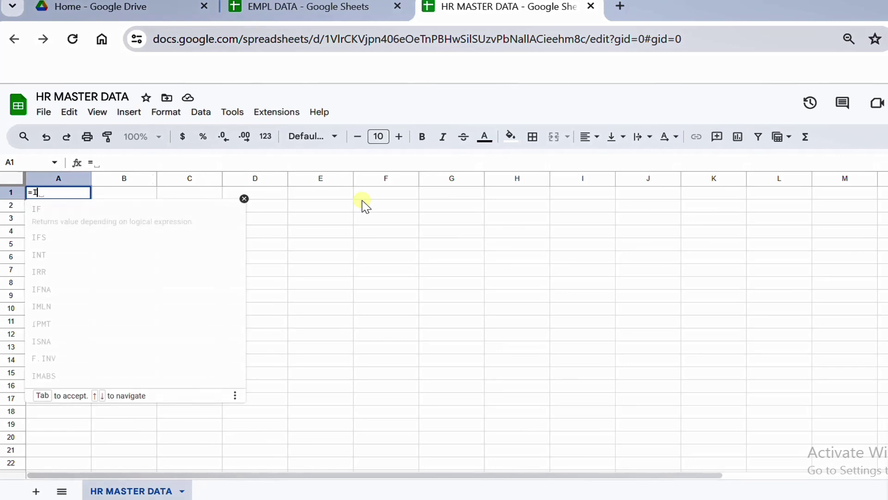
pyautogui.write('mpo')
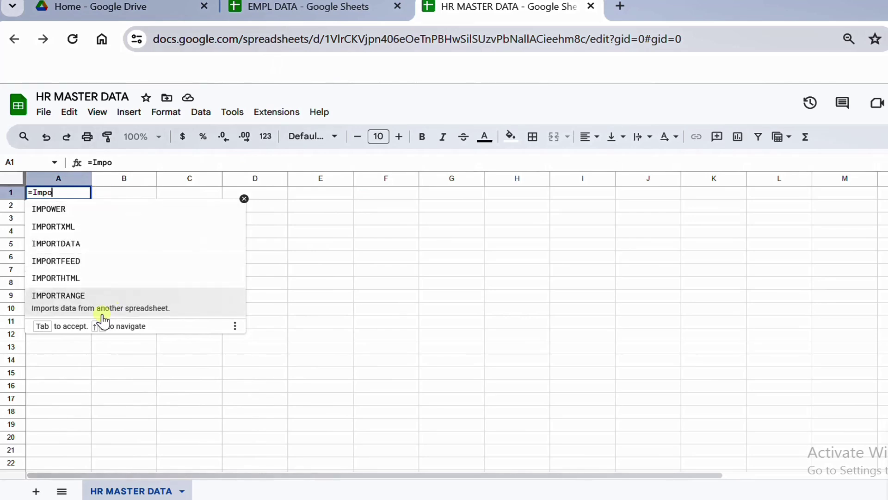
pyautogui.click(86, 310)
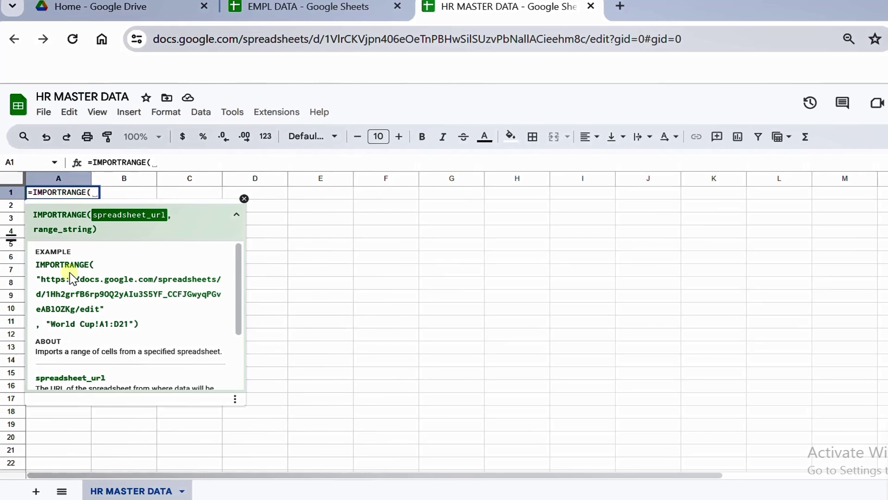
pyautogui.write('""')
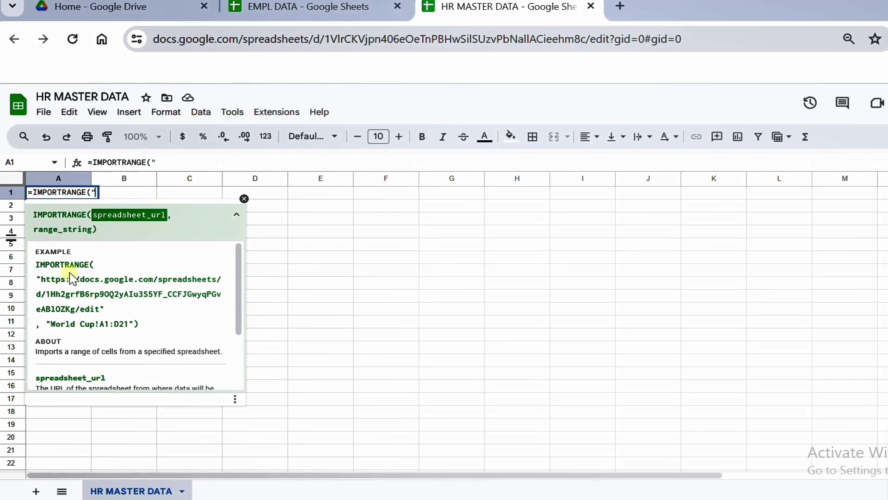
pyautogui.click(156, 161)
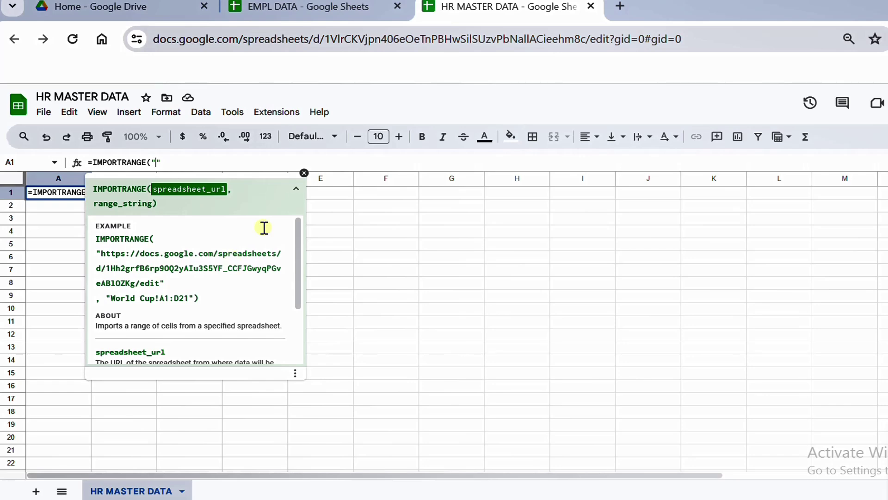
# - Copy the EMPL DATA spreadsheet's URL up to the slash before "edit" and paste it between the formula's quotation marks
pyautogui.click(296, 7)
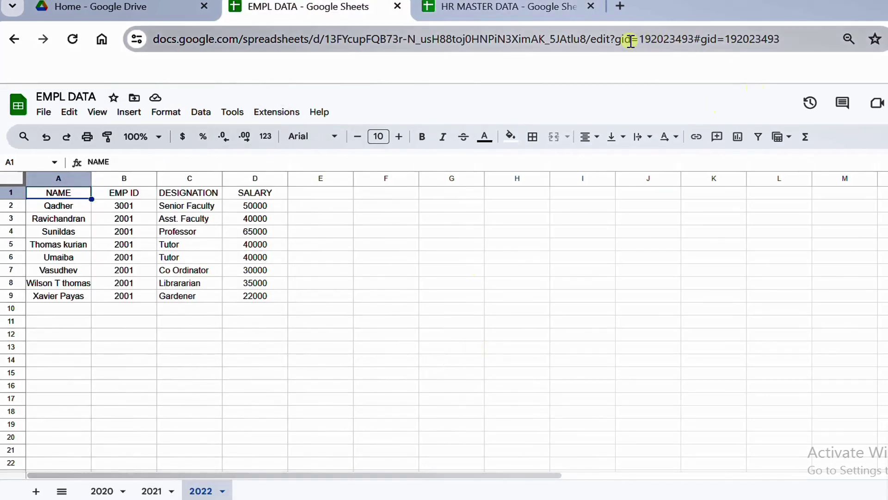
pyautogui.moveTo(597, 39); pyautogui.dragTo(154, 41)
pyautogui.hotkey('ctrl', 'c')
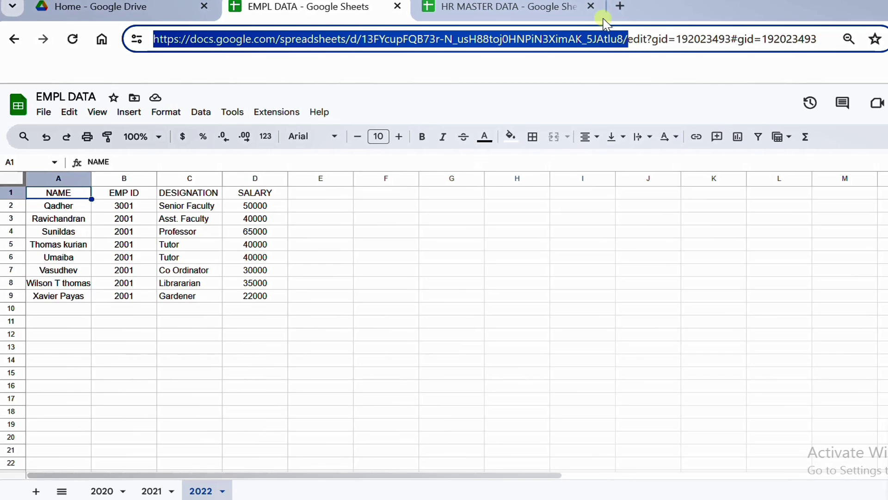
pyautogui.click(494, 7)
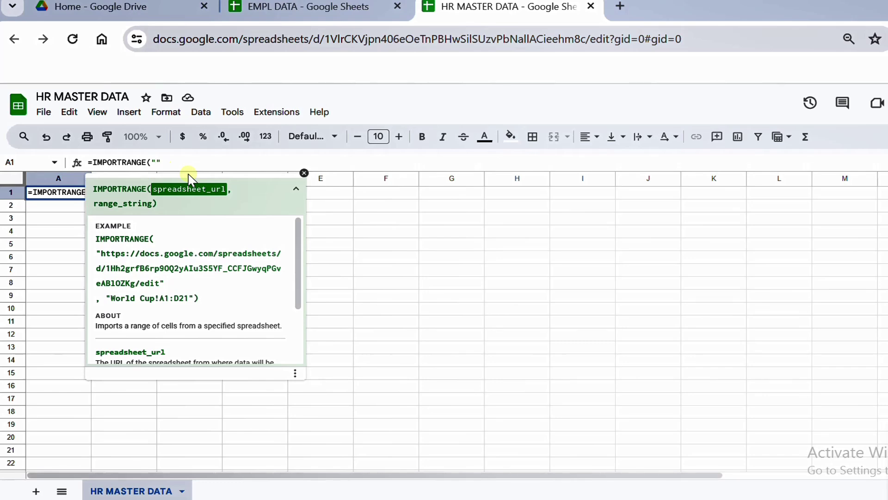
pyautogui.hotkey('ctrl', 'v')
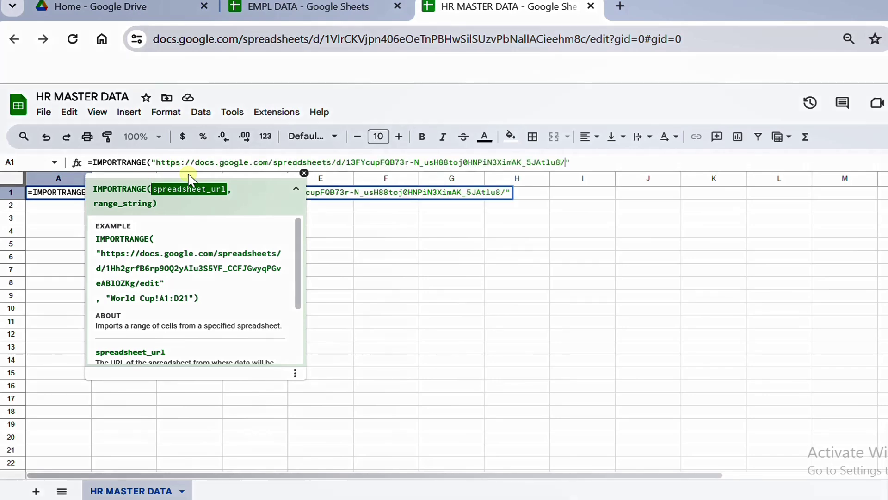
# - Add "A1:D9" as the range string of the IMPORTRANGE formula, close the parenthesis and enter the formula
pyautogui.click(583, 161)
pyautogui.write(',')
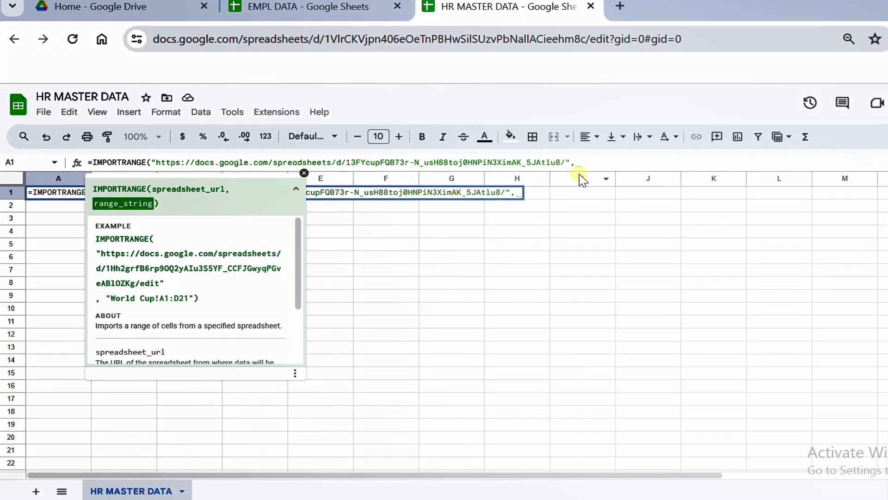
pyautogui.write('""')
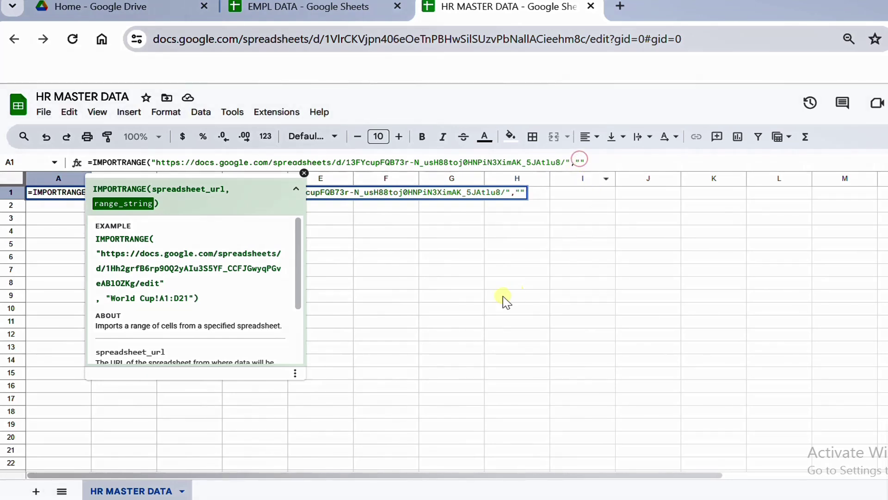
pyautogui.click(300, 15)
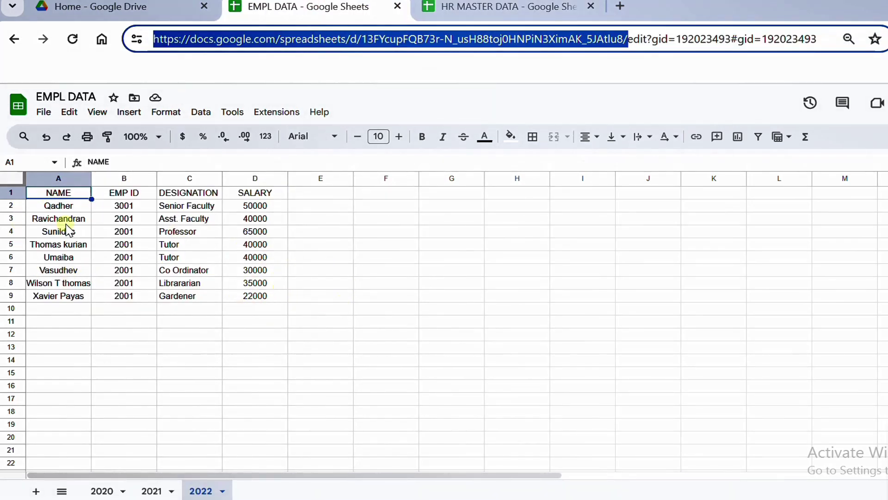
pyautogui.click(452, 8)
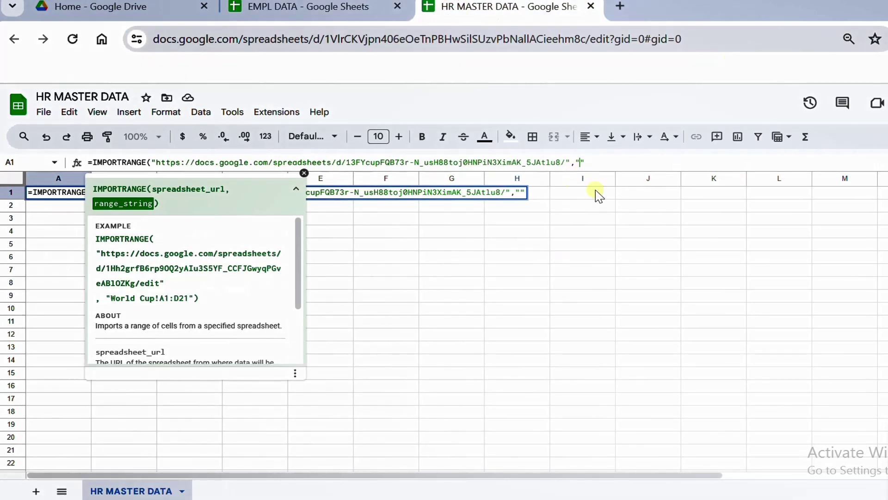
pyautogui.write('A1:D9')
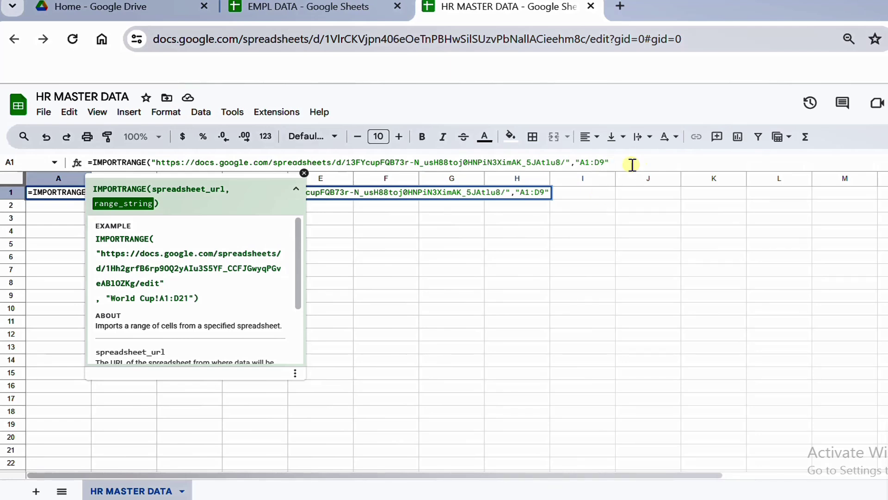
pyautogui.write(')')
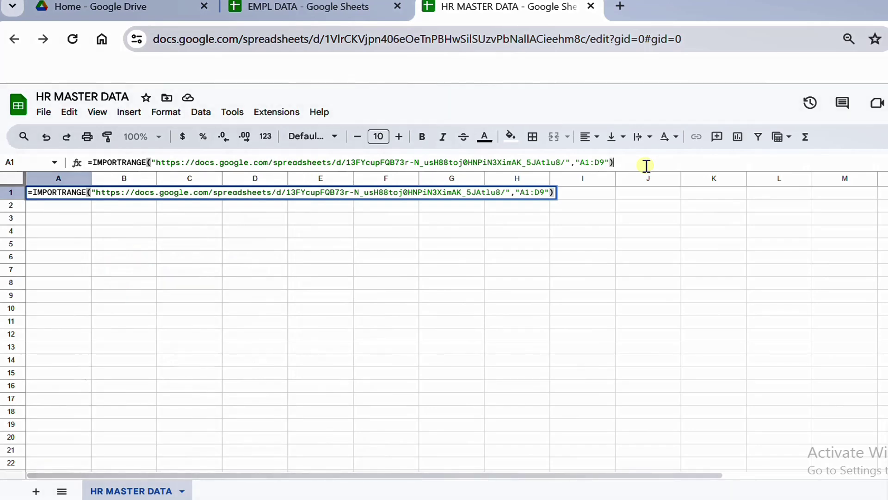
pyautogui.press('Return')
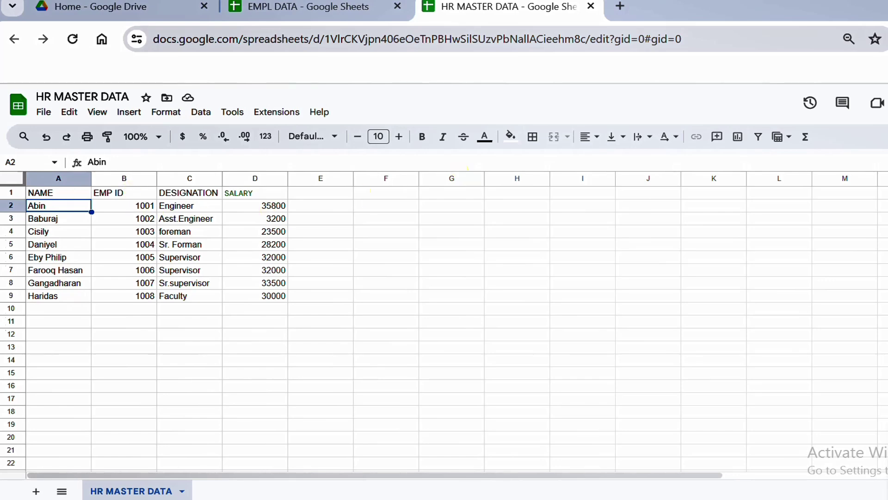
# - Check the formula in cell A1, and compare it with the 2020, 2021 and 2022 sheets of EMPL DATA
pyautogui.click(50, 193)
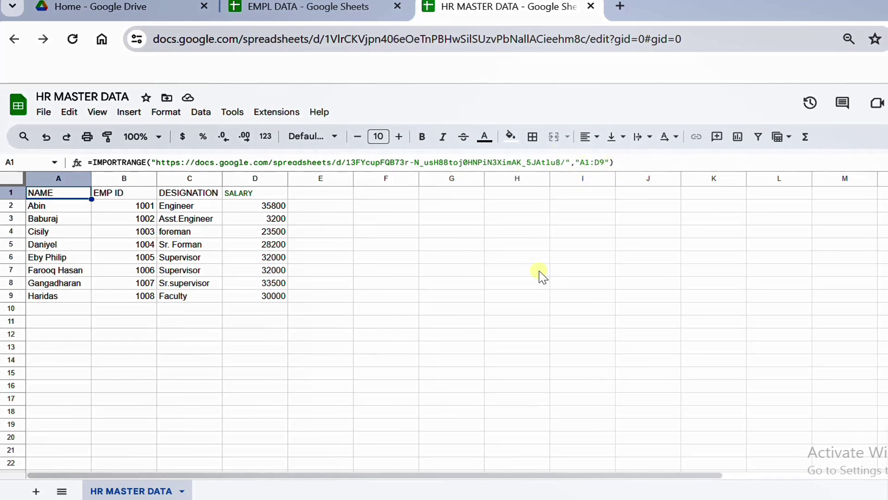
pyautogui.click(320, 7)
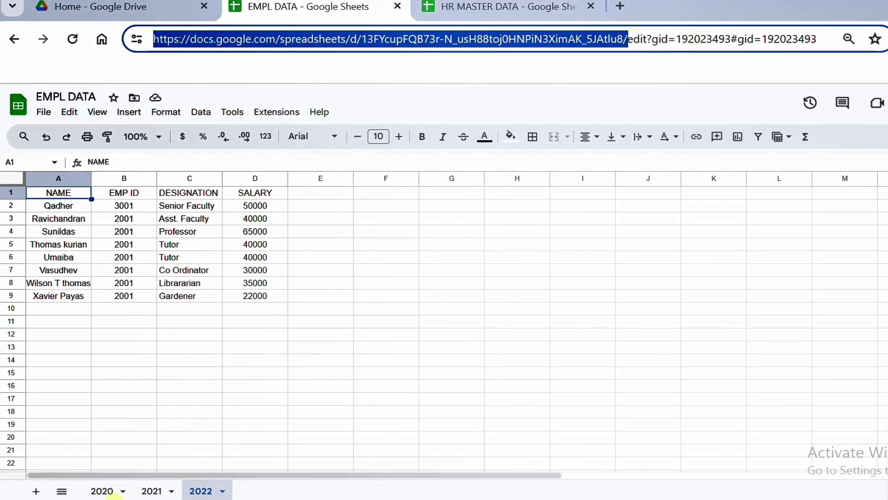
pyautogui.click(109, 491)
pyautogui.click(147, 492)
pyautogui.click(206, 491)
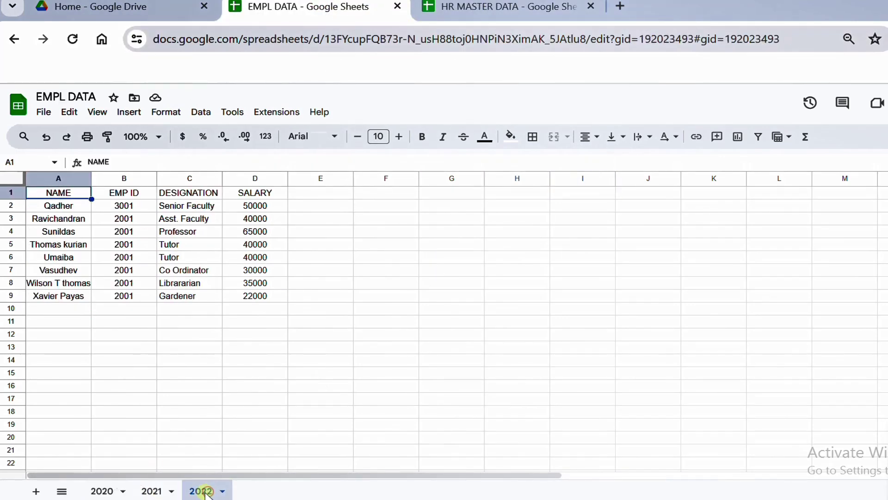
pyautogui.click(103, 490)
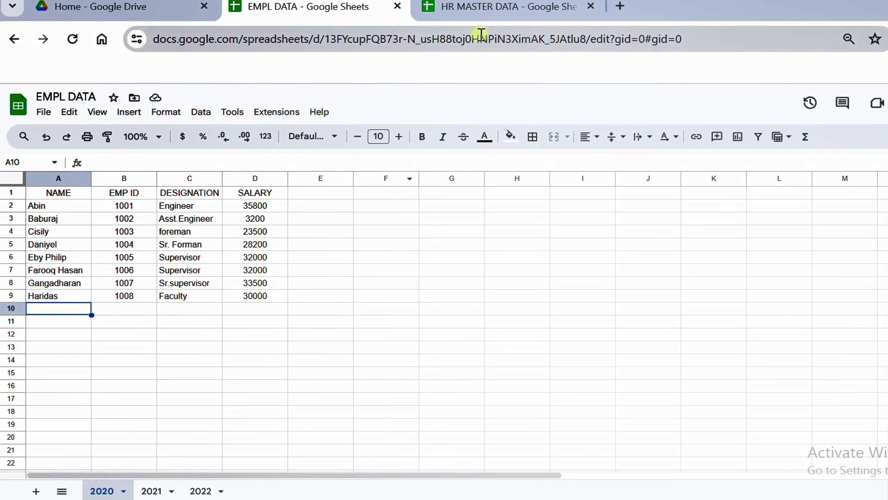
# - Change the range string of the A1 formula in HR MASTER DATA to "2020!A1:D9"
pyautogui.click(471, 12)
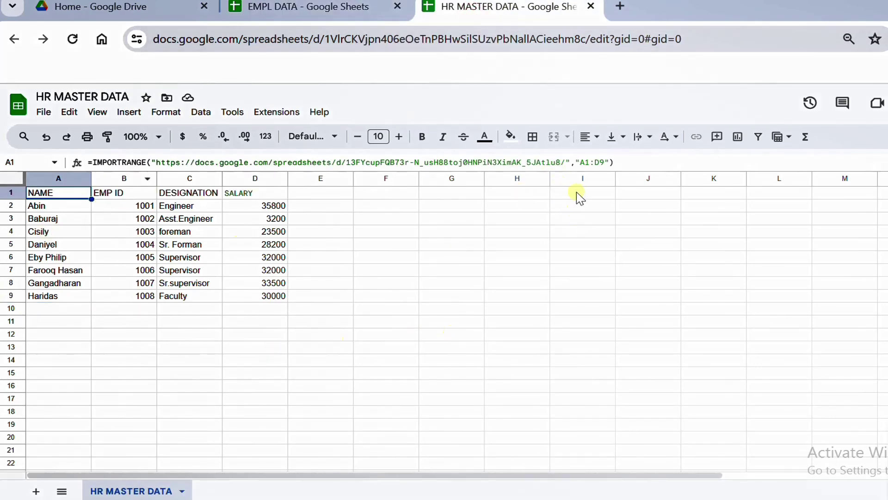
pyautogui.click(581, 162)
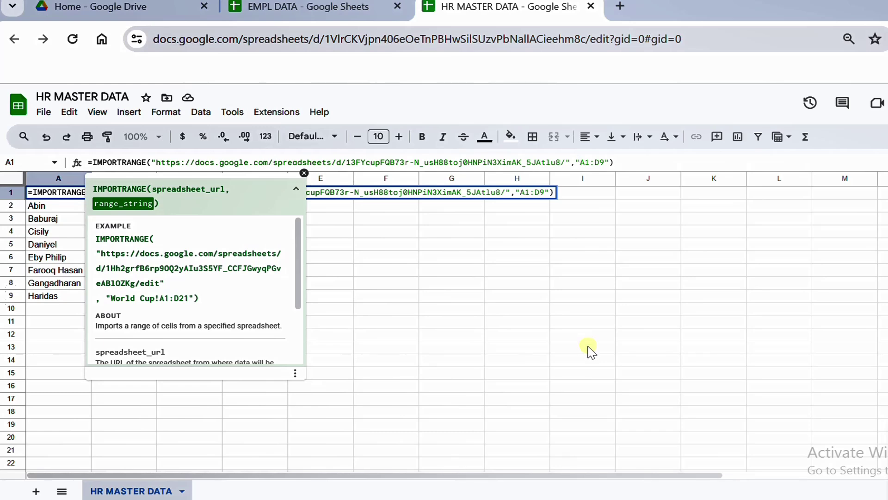
pyautogui.write('2020')
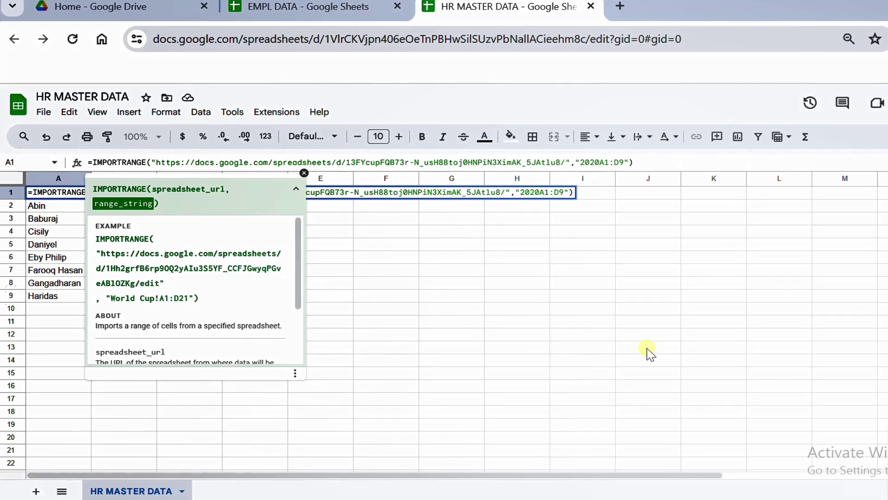
pyautogui.write('!')
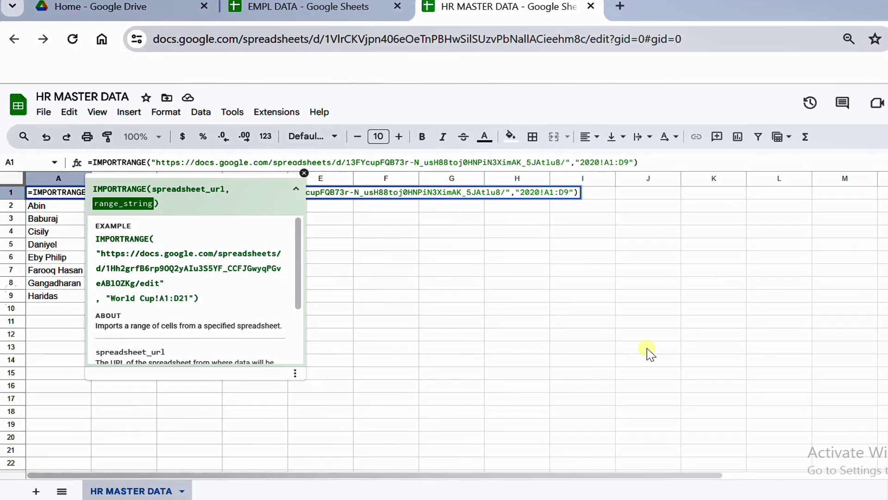
pyautogui.press('Return')
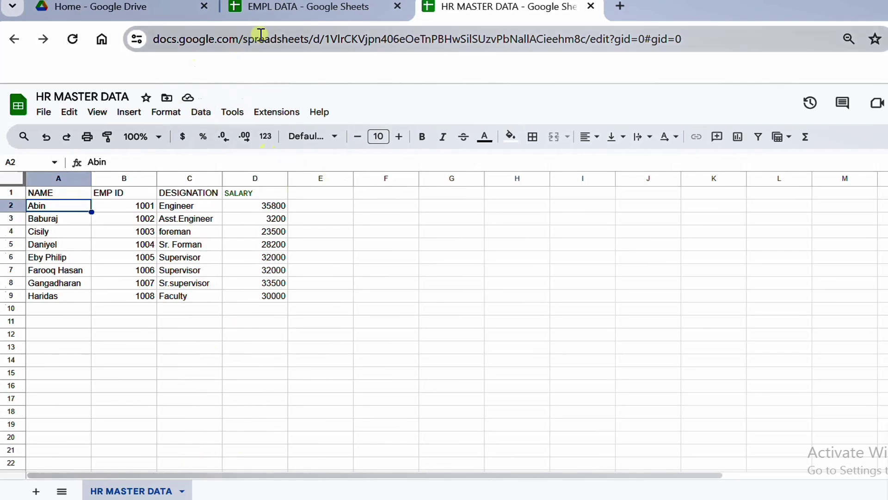
pyautogui.click(64, 192)
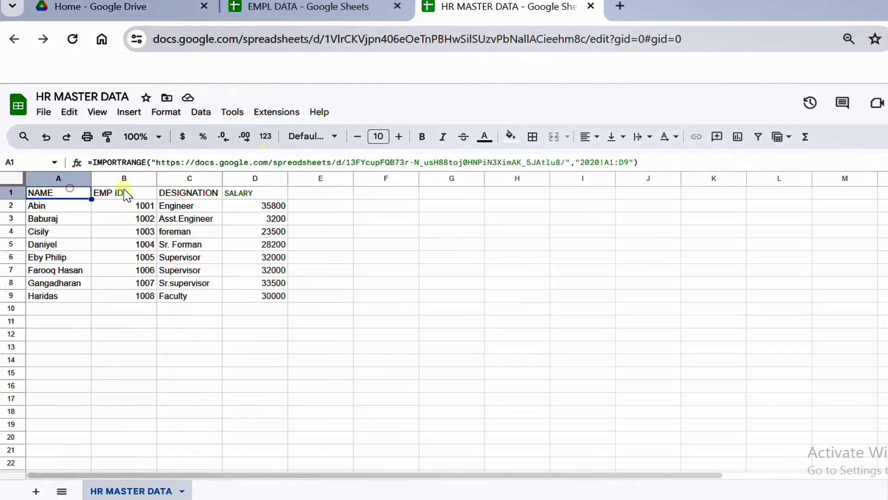
# - Change the range string of the IMPORTRANGE formula in cell A1 to "2021!A1:D9"
pyautogui.click(599, 161)
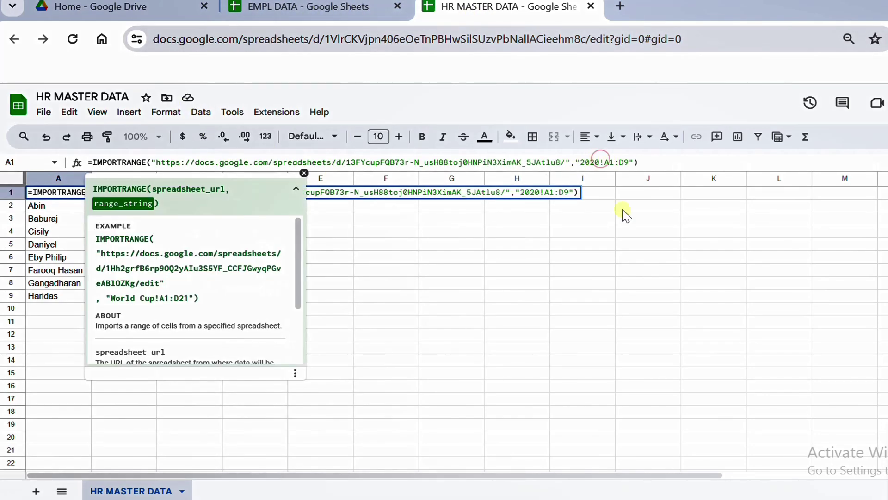
pyautogui.press('BackSpace')
pyautogui.write('1')
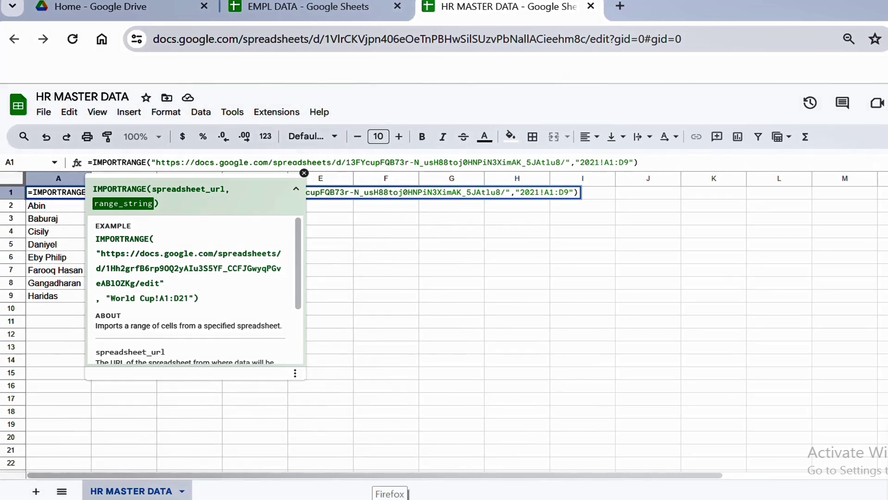
pyautogui.press('Return')
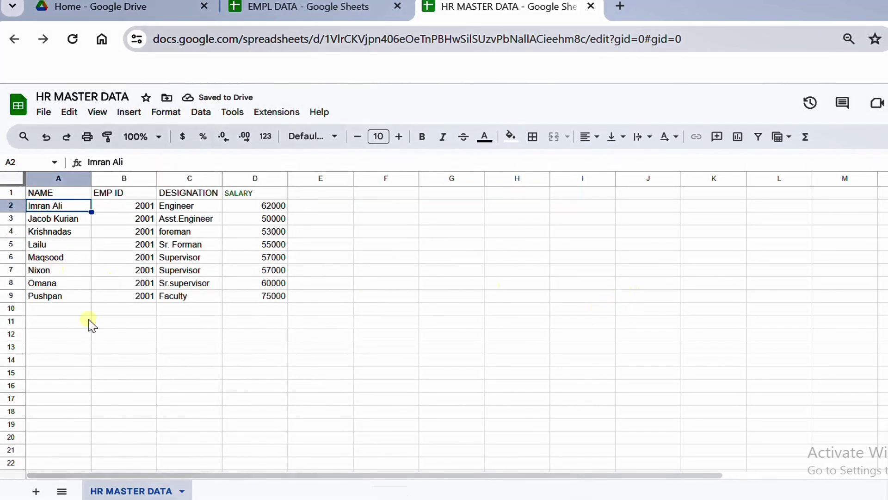
# - Compare the imported rows in HR MASTER DATA with the 2021 sheet of the EMPL DATA spreadsheet
pyautogui.click(276, 14)
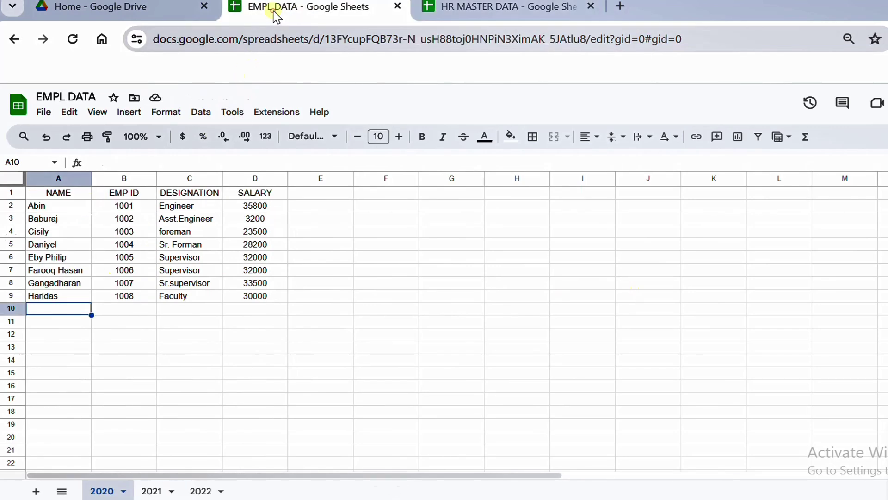
pyautogui.click(150, 489)
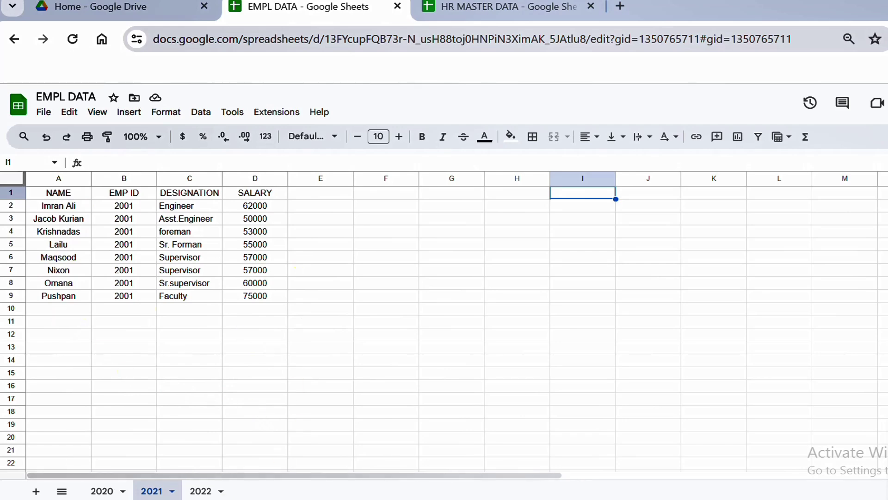
pyautogui.click(442, 4)
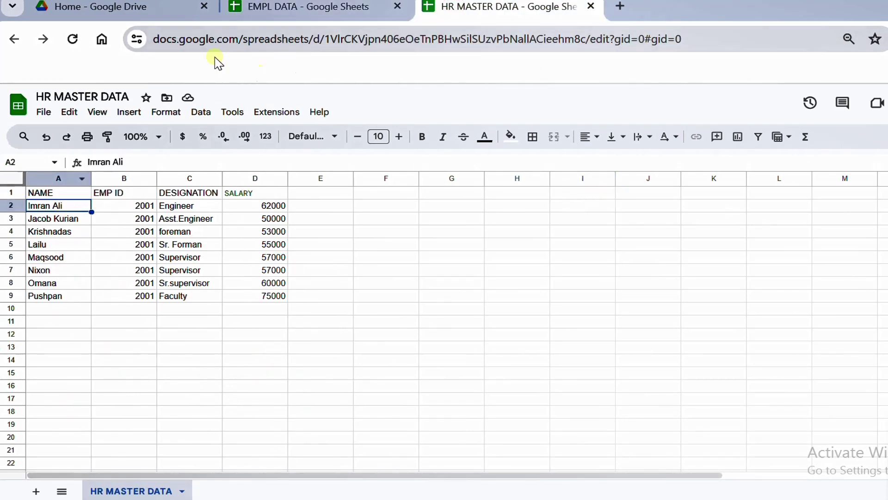
# - Change the range string of the A1 formula in HR MASTER DATA to "2022!A1:D9"
pyautogui.click(72, 193)
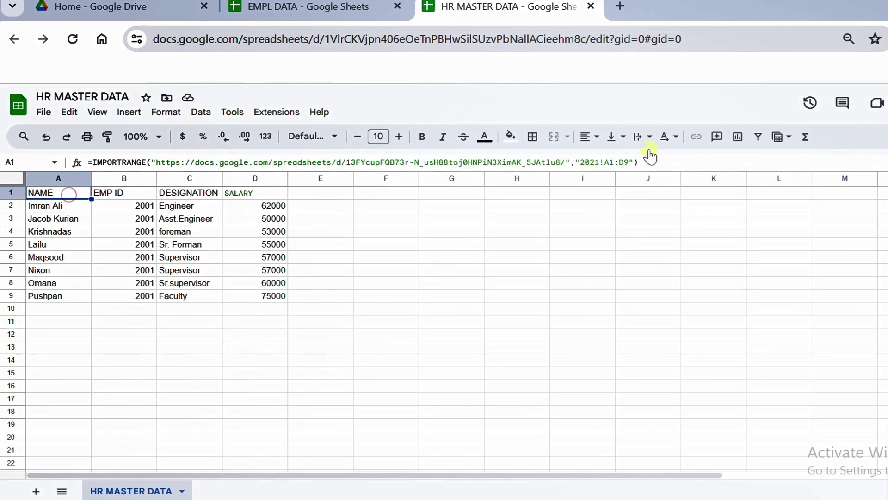
pyautogui.click(599, 163)
pyautogui.press('BackSpace')
pyautogui.write('2')
pyautogui.press('Return')
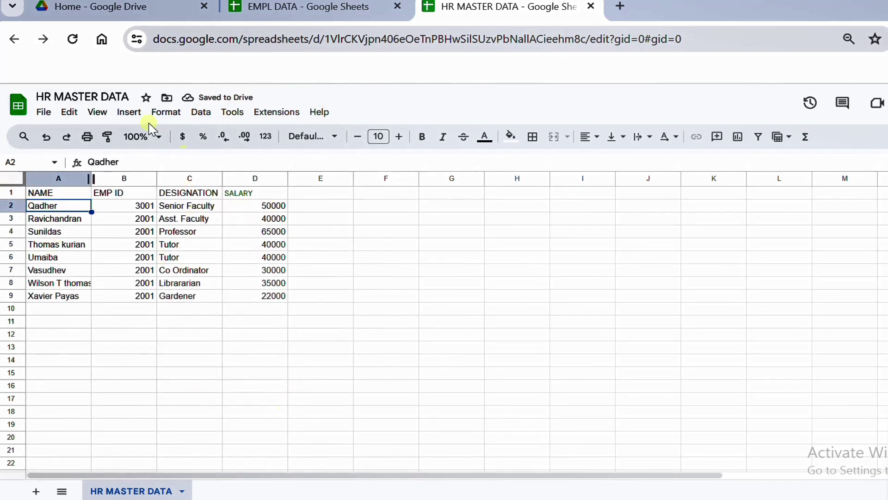
# - Compare the imported rows with the 2022 sheet of EMPL DATA, and review the formula in cell A1 of HR MASTER DATA
pyautogui.click(268, 14)
pyautogui.click(199, 490)
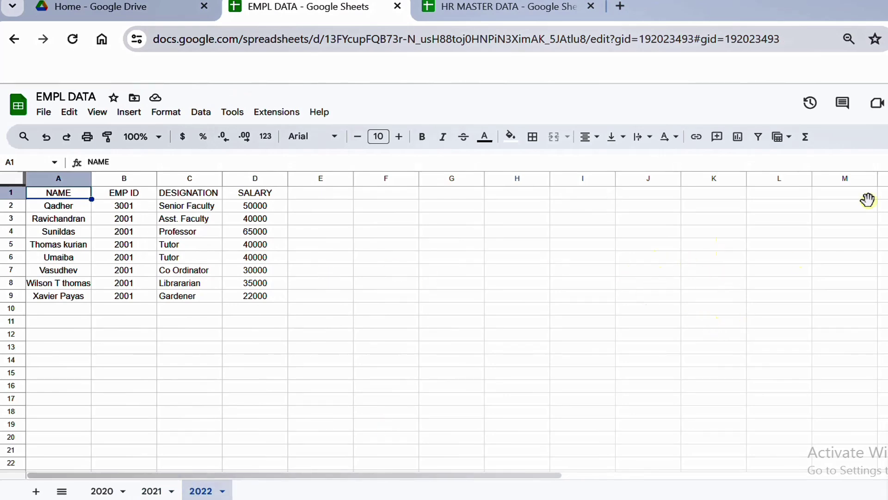
pyautogui.click(502, 6)
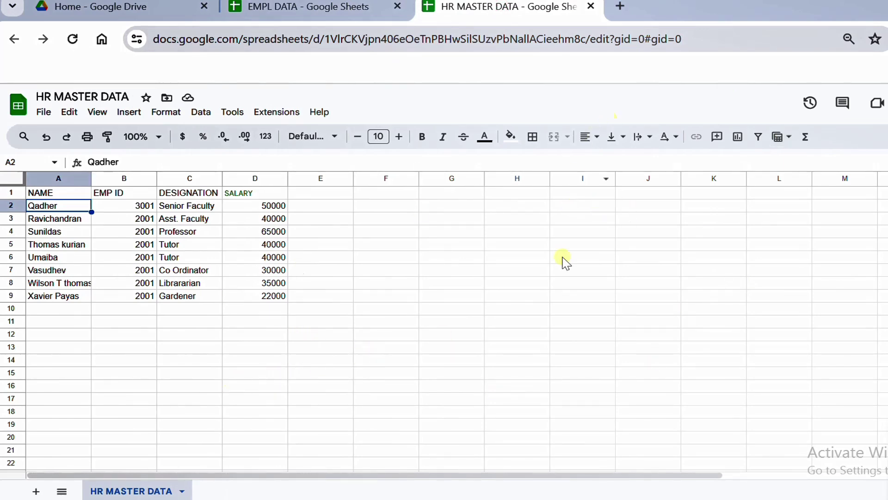
pyautogui.click(50, 193)
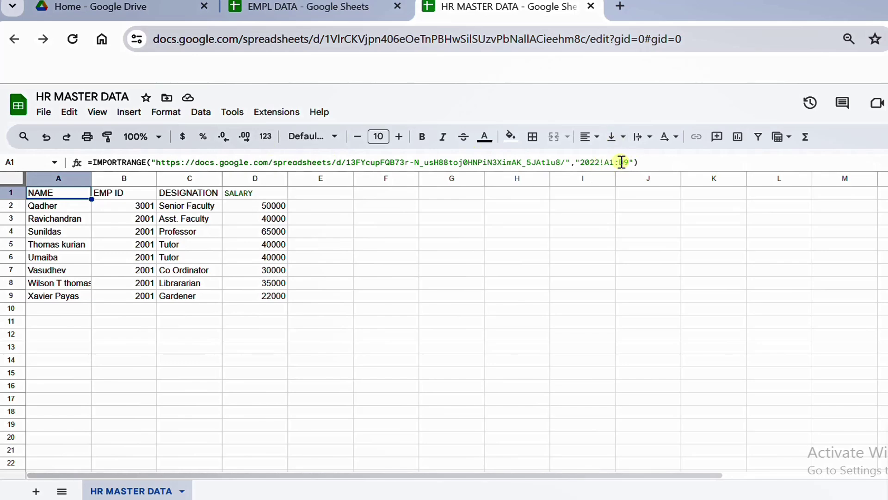
# - Copy the EMPL DATA spreadsheet's URL up to the slash before "edit" and paste it into cell I1 of HR MASTER DATA
pyautogui.click(316, 10)
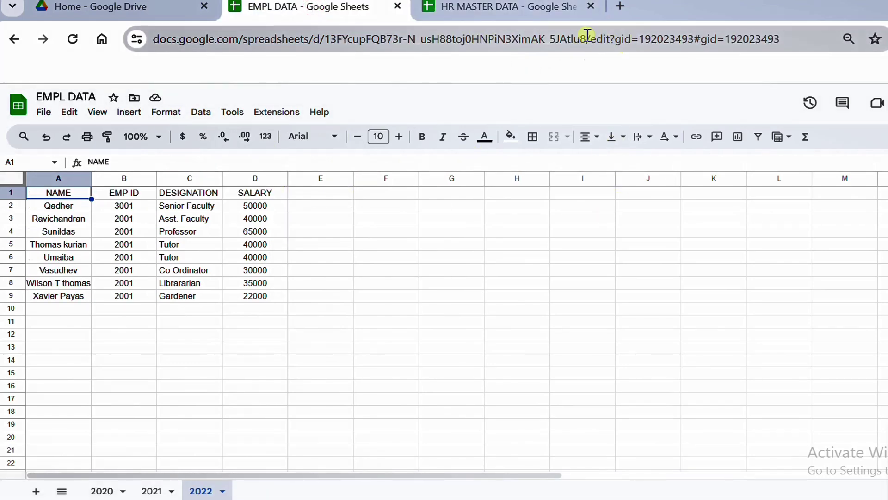
pyautogui.moveTo(593, 38); pyautogui.dragTo(153, 40)
pyautogui.hotkey('ctrl', 'c')
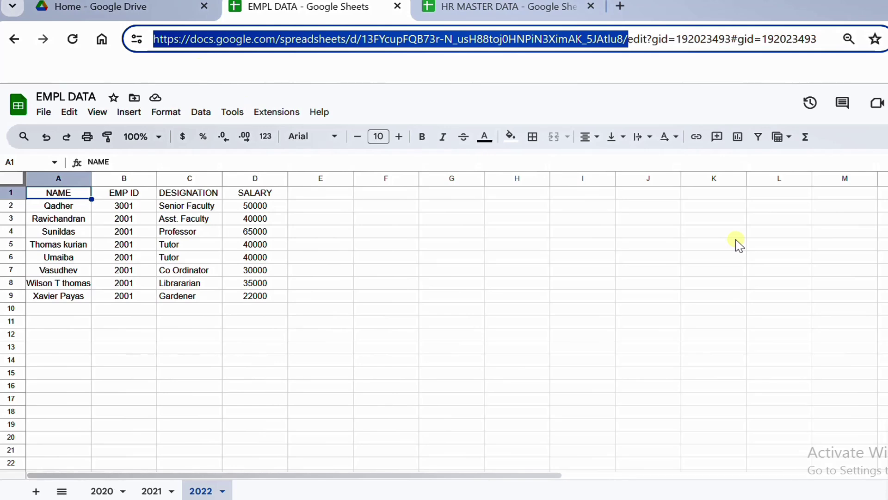
pyautogui.click(499, 7)
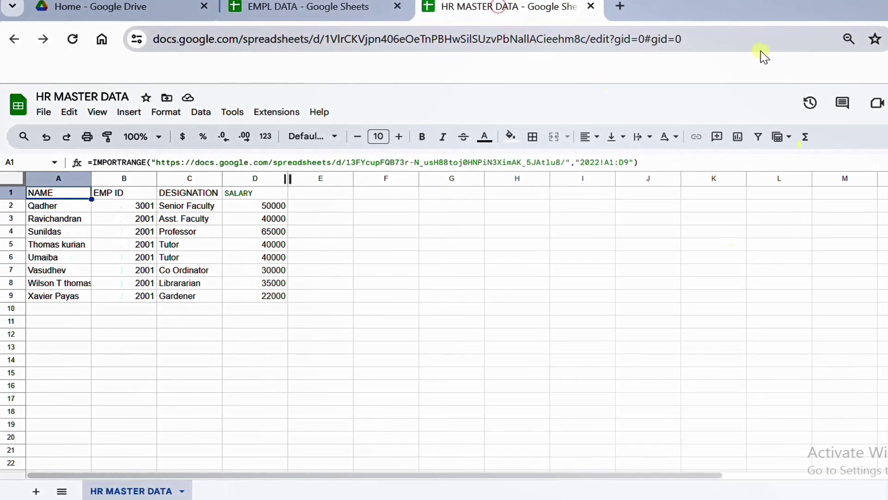
pyautogui.click(589, 194)
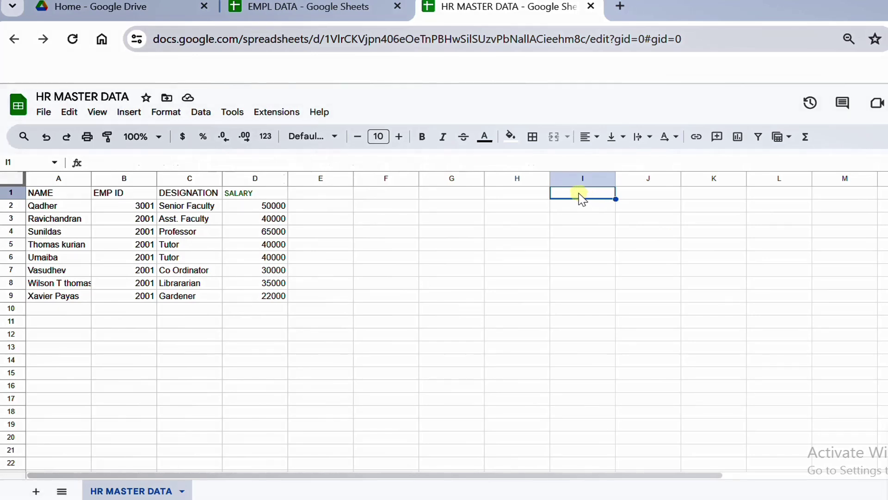
pyautogui.hotkey('ctrl', 'v')
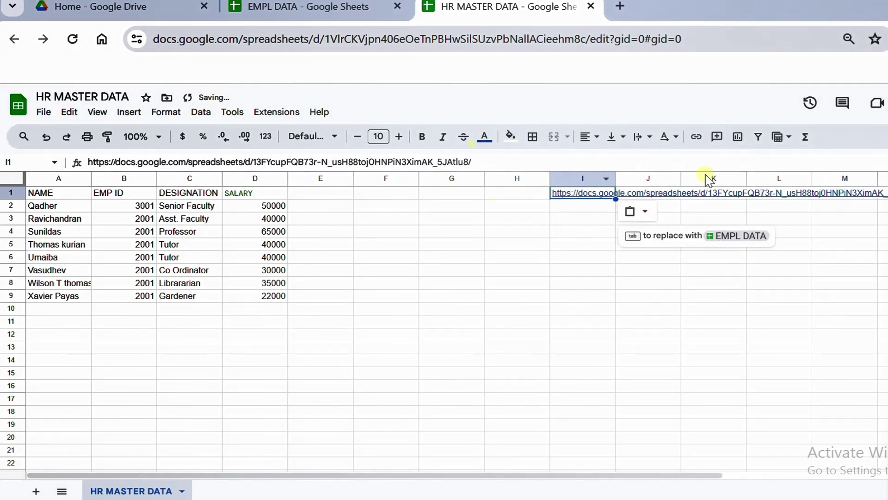
pyautogui.moveTo(613, 196)
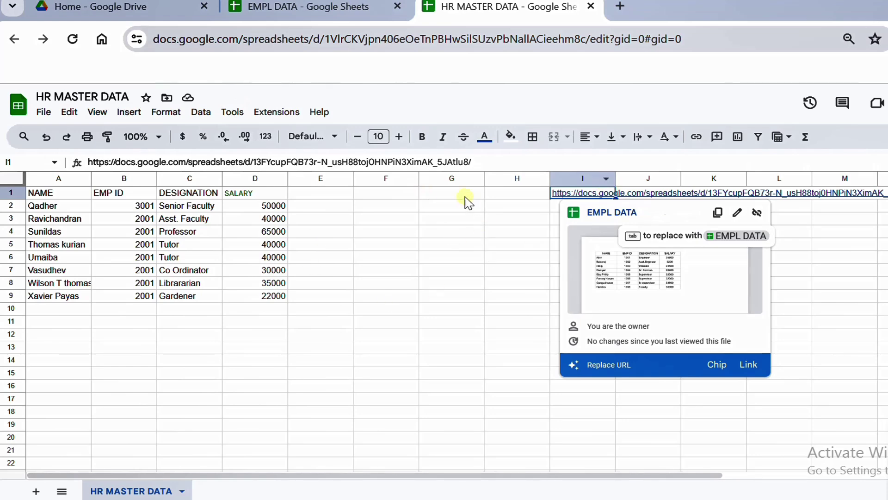
# - Check the sheet names in EMPL DATA, and add a dropdown validation rule to cell G1 of HR MASTER DATA with 2020 as first item
pyautogui.click(460, 191)
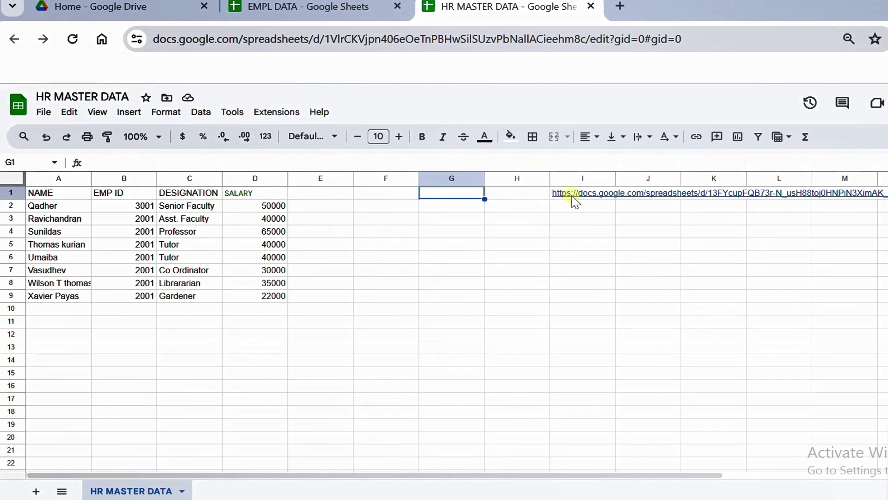
pyautogui.click(283, 6)
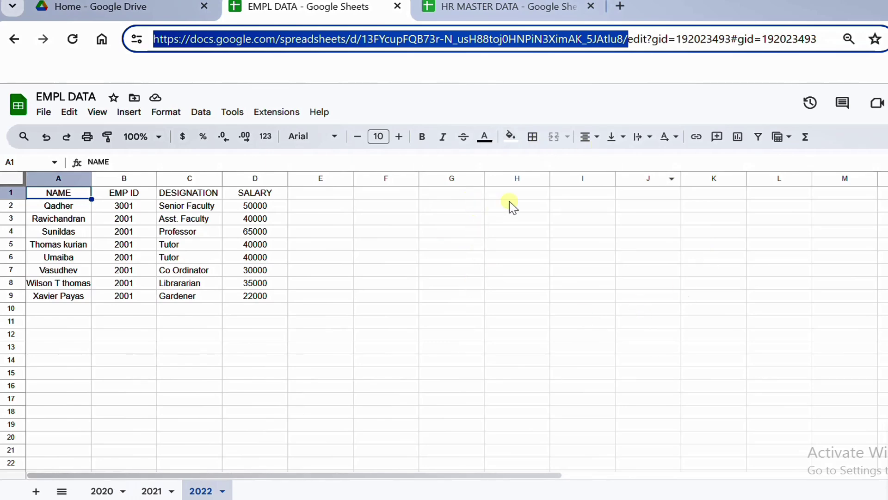
pyautogui.click(476, 8)
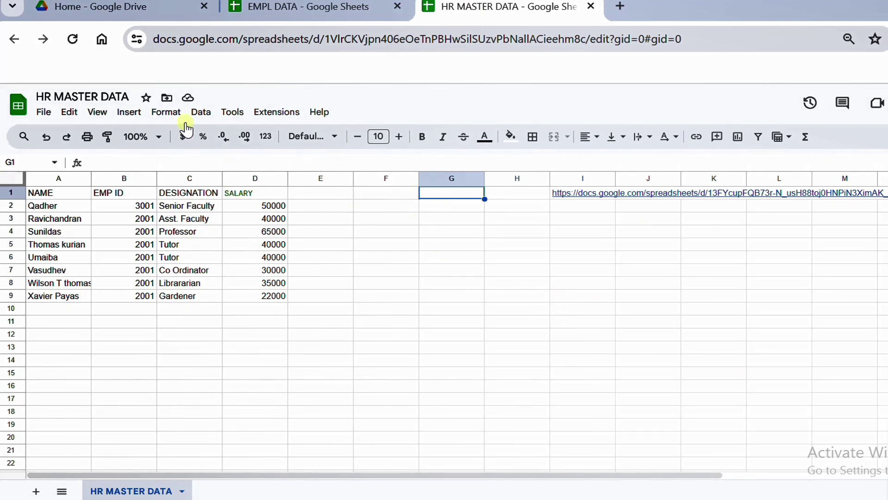
pyautogui.click(199, 114)
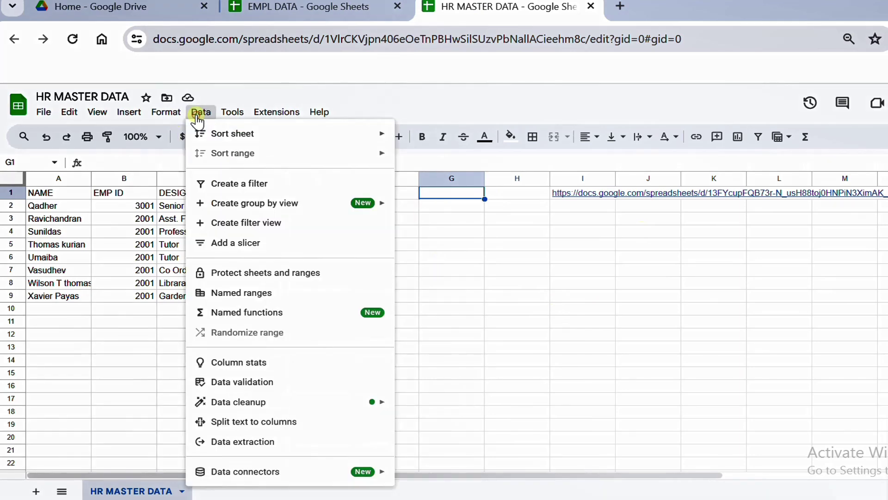
pyautogui.click(251, 385)
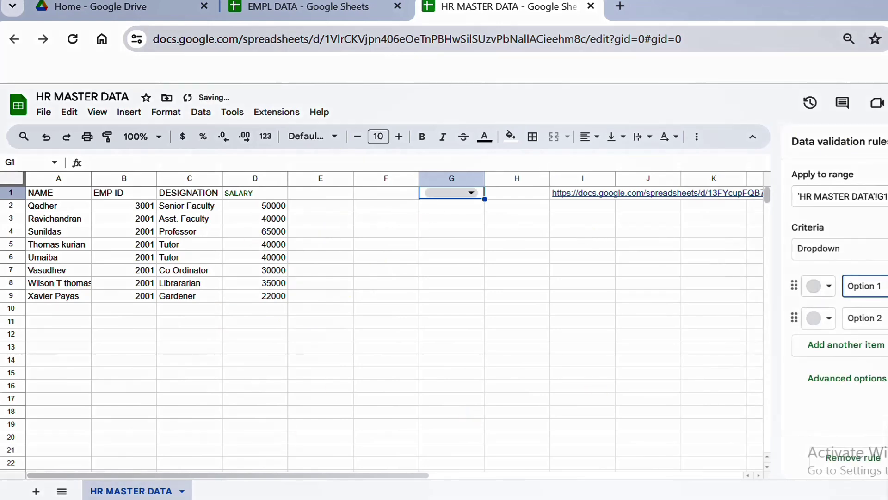
pyautogui.press('BackSpace')
pyautogui.press('BackSpace')
pyautogui.press('BackSpace')
pyautogui.press('BackSpace')
pyautogui.press('BackSpace')
pyautogui.press('BackSpace')
pyautogui.press('BackSpace')
pyautogui.press('BackSpace')
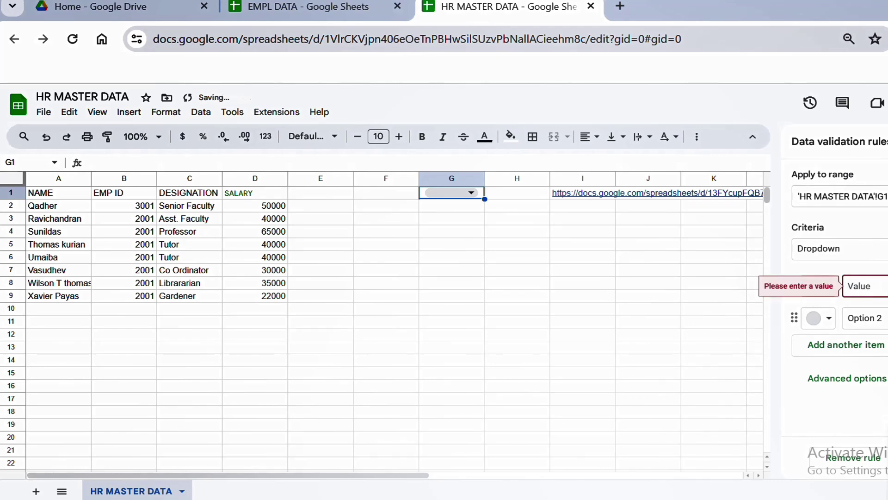
pyautogui.write('2020')
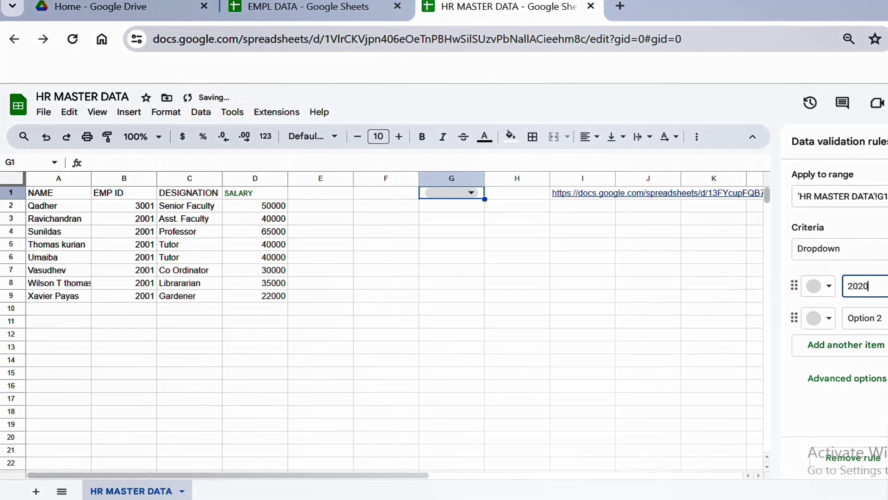
# - Set the second dropdown item to 2021, add 2022 as the third, save the rule and check the list in G1
pyautogui.tripleClick(848, 318)
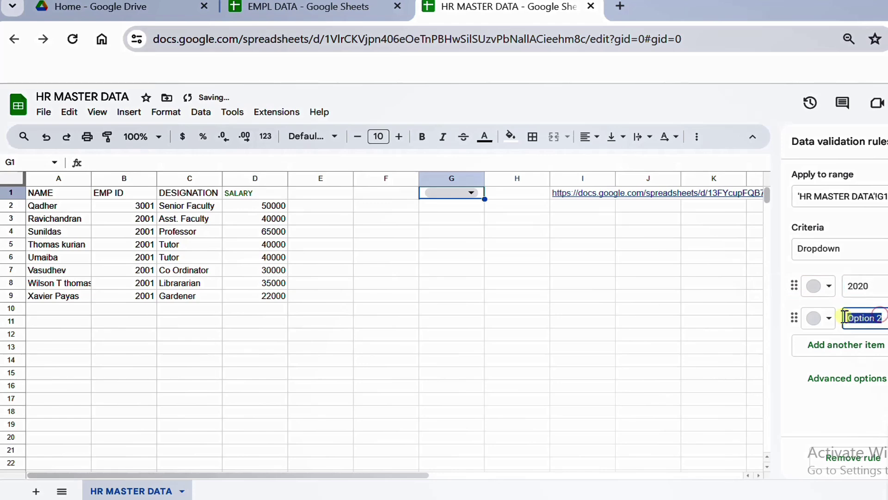
pyautogui.write('2021')
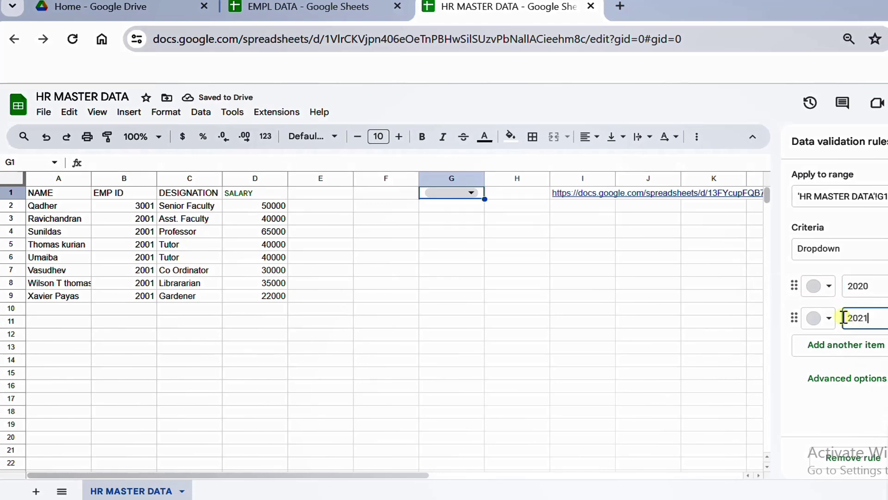
pyautogui.press('Return')
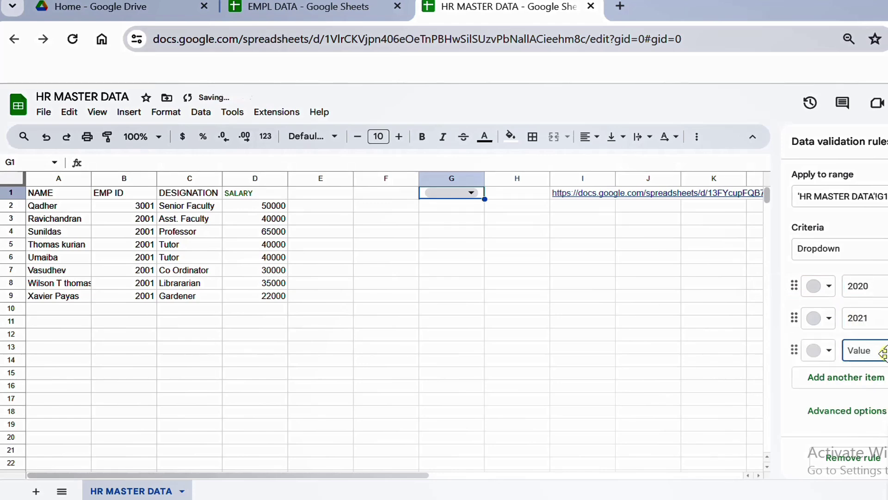
pyautogui.write('2022')
pyautogui.click(887, 457)
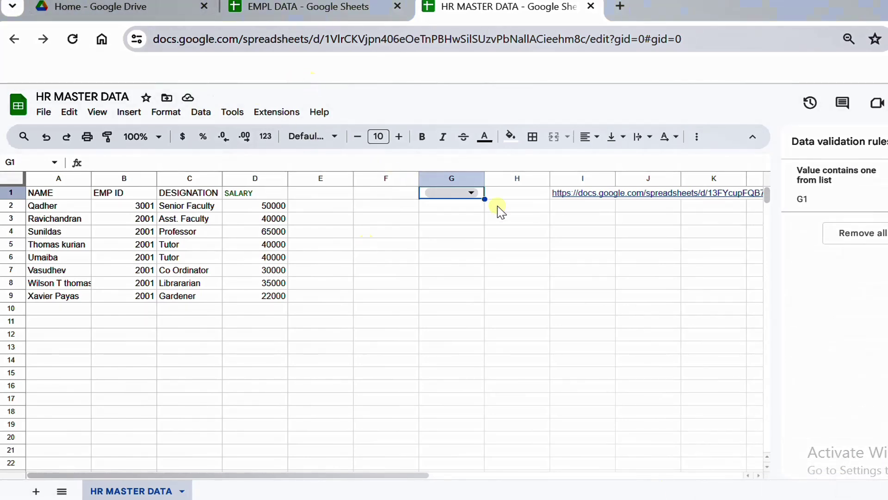
pyautogui.click(472, 193)
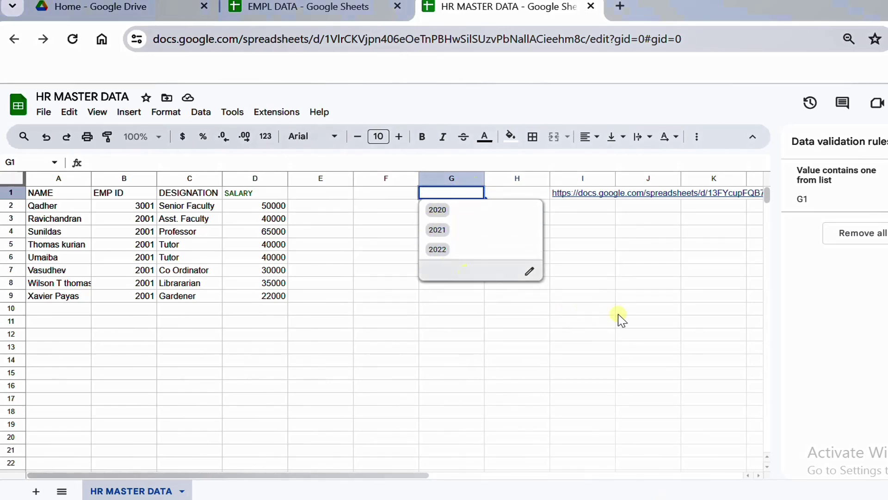
pyautogui.click(632, 319)
# - Replace the quoted URL in the A1 IMPORTRANGE formula with a reference to cell I1
pyautogui.click(59, 194)
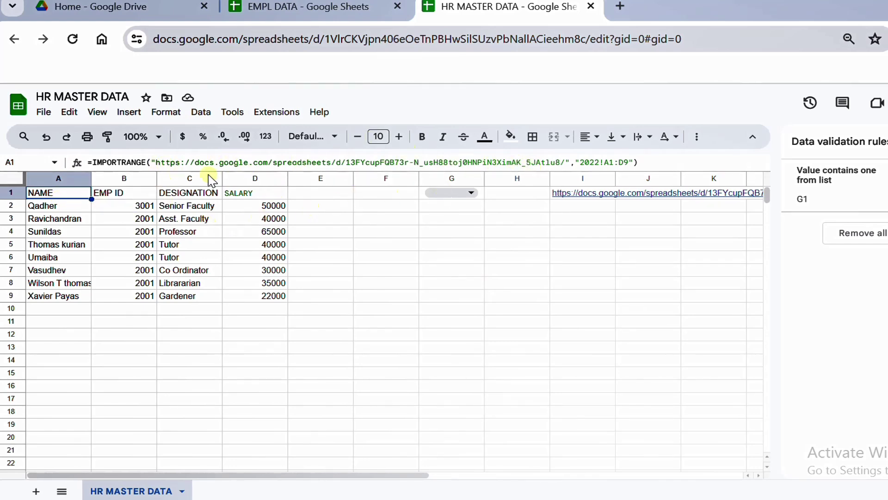
pyautogui.click(582, 193)
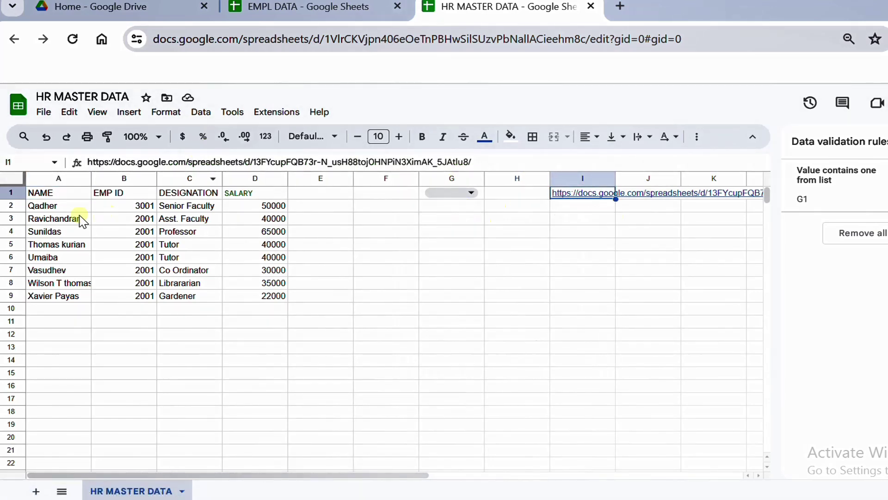
pyautogui.click(54, 193)
pyautogui.click(571, 162)
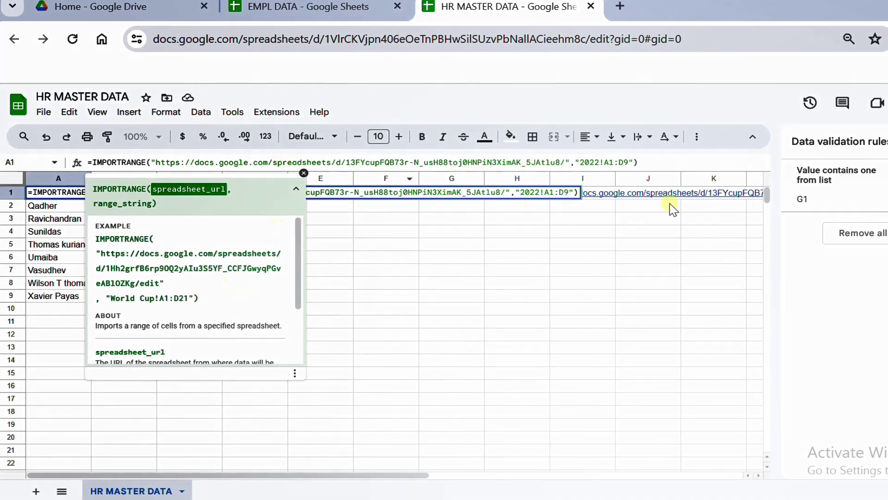
pyautogui.moveTo(609, 198)
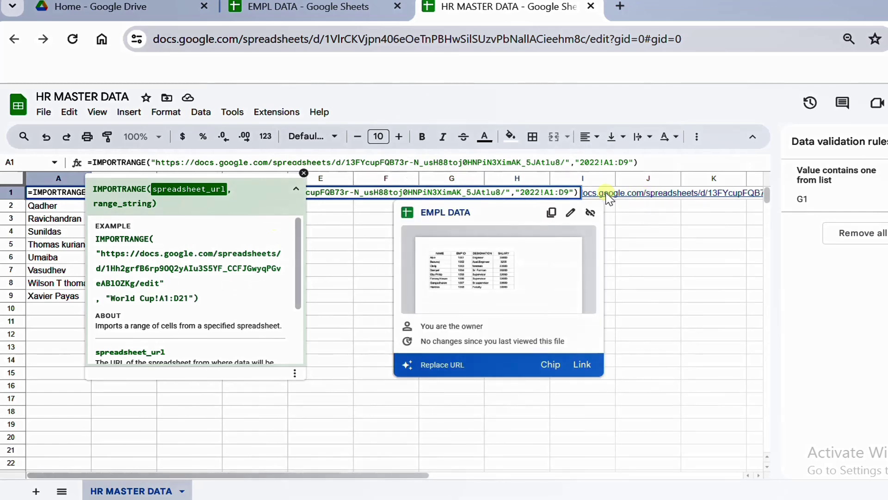
pyautogui.press('BackSpace')
pyautogui.press('BackSpace')
pyautogui.press('BackSpace')
pyautogui.press('BackSpace')
pyautogui.press('BackSpace')
pyautogui.press('BackSpace')
pyautogui.press('BackSpace')
pyautogui.press('BackSpace')
pyautogui.press('BackSpace')
pyautogui.press('BackSpace')
pyautogui.press('BackSpace')
pyautogui.press('BackSpace')
pyautogui.press('BackSpace')
pyautogui.press('BackSpace')
pyautogui.press('BackSpace')
pyautogui.press('BackSpace')
pyautogui.press('BackSpace')
pyautogui.press('BackSpace')
pyautogui.press('BackSpace')
pyautogui.press('BackSpace')
pyautogui.press('BackSpace')
pyautogui.press('BackSpace')
pyautogui.press('BackSpace')
pyautogui.press('BackSpace')
pyautogui.press('BackSpace')
pyautogui.press('BackSpace')
pyautogui.press('BackSpace')
pyautogui.press('BackSpace')
pyautogui.press('BackSpace')
pyautogui.press('BackSpace')
pyautogui.press('BackSpace')
pyautogui.press('BackSpace')
pyautogui.press('BackSpace')
pyautogui.press('BackSpace')
pyautogui.press('BackSpace')
pyautogui.press('BackSpace')
pyautogui.press('BackSpace')
pyautogui.press('BackSpace')
pyautogui.press('BackSpace')
pyautogui.press('BackSpace')
pyautogui.press('BackSpace')
pyautogui.press('BackSpace')
pyautogui.press('BackSpace')
pyautogui.press('BackSpace')
pyautogui.press('BackSpace')
pyautogui.press('BackSpace')
pyautogui.press('BackSpace')
pyautogui.press('BackSpace')
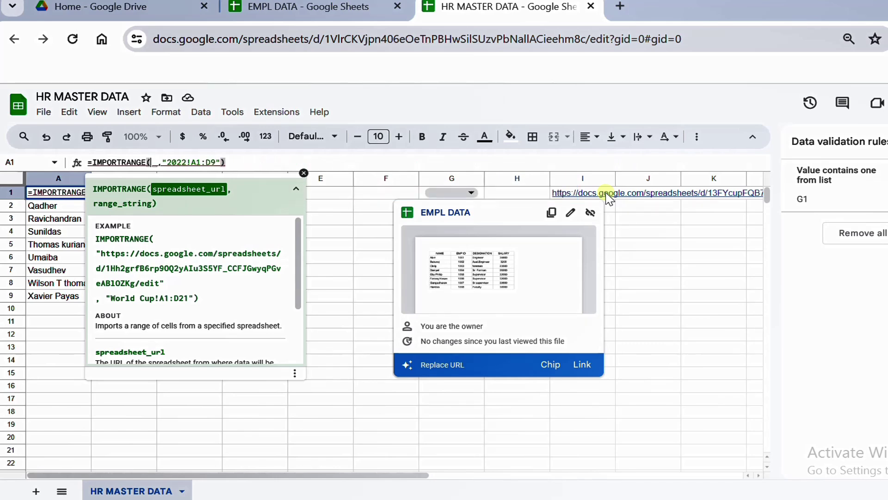
pyautogui.click(575, 194)
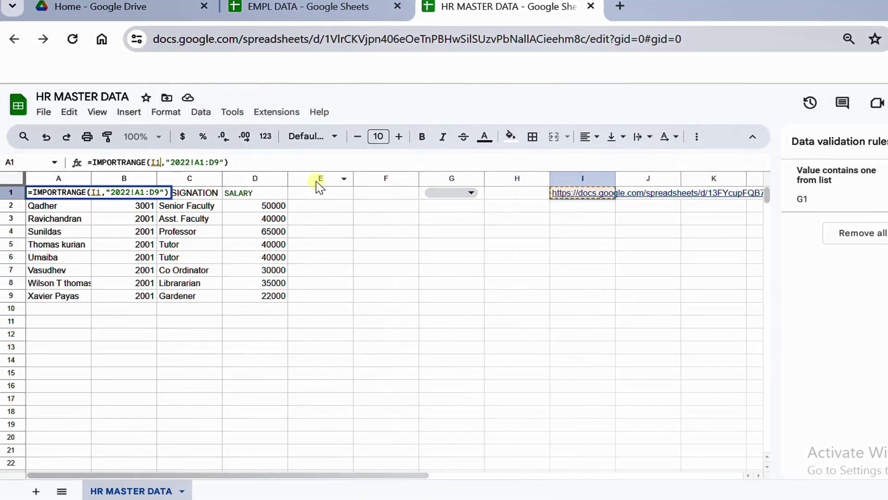
# - Replace the fixed 2022 sheet name in the A1 formula with G1, giving =IMPORTRANGE(I1,G1&"!A1:D9")
pyautogui.click(191, 163)
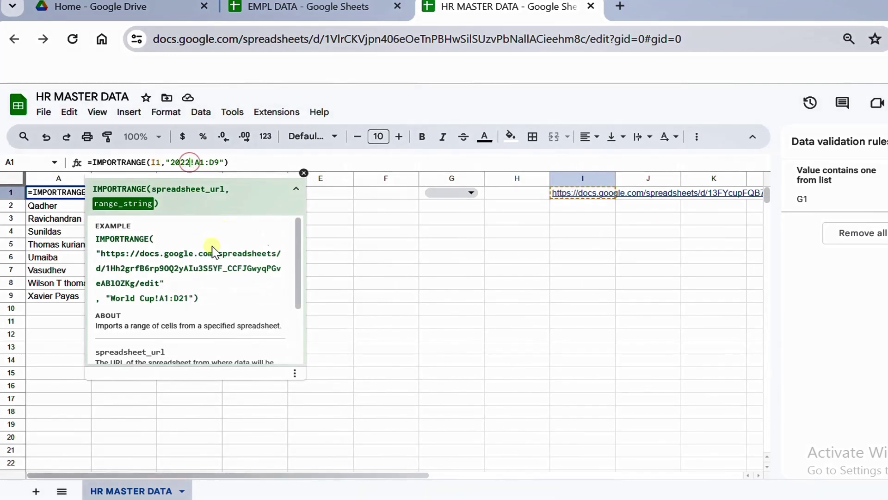
pyautogui.press('BackSpace')
pyautogui.press('BackSpace')
pyautogui.press('BackSpace')
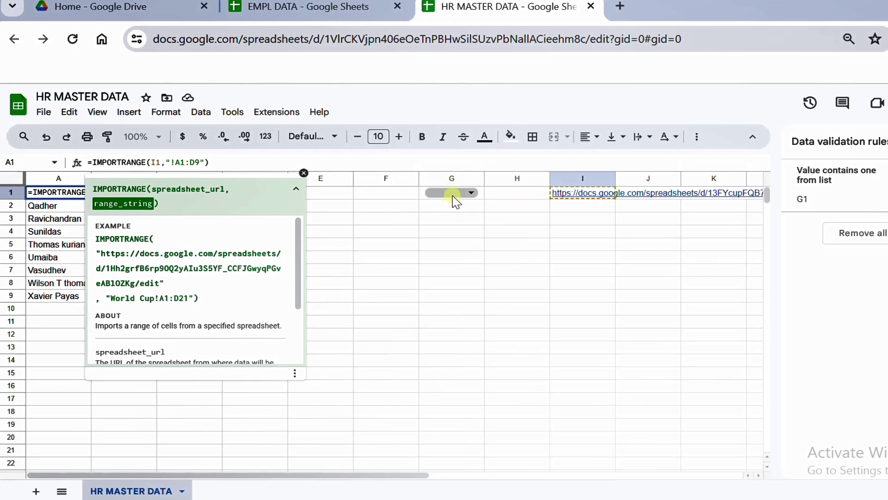
pyautogui.click(424, 192)
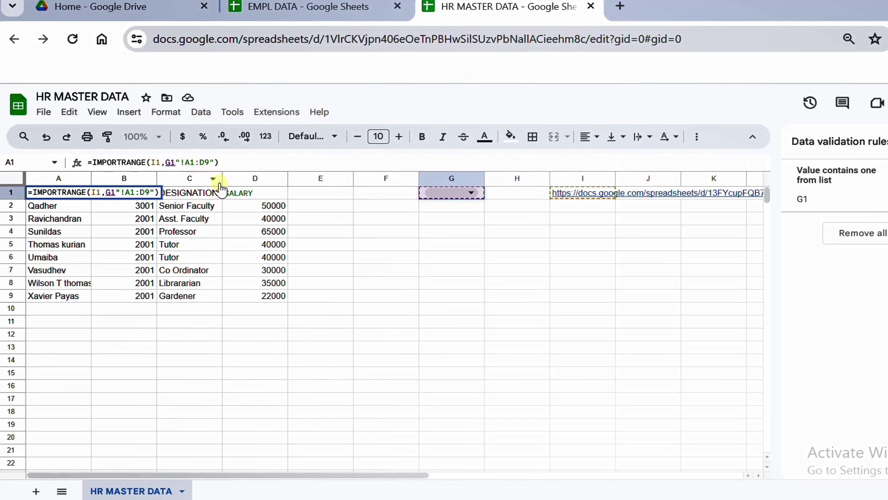
pyautogui.write('&')
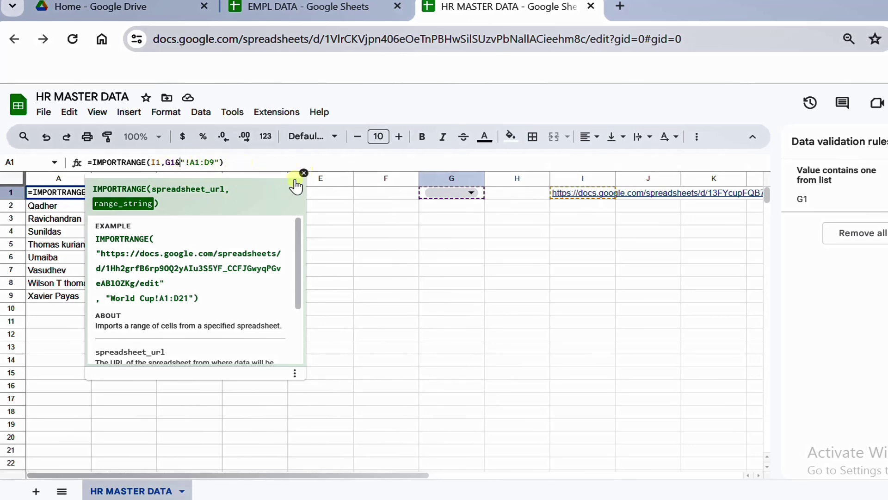
pyautogui.press('Return')
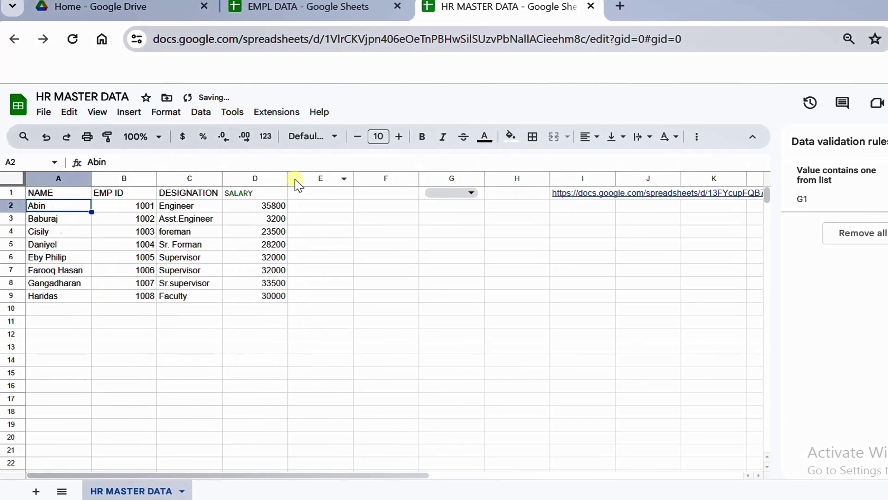
# - Test the year dropdown in G1 by choosing 2020, 2021 and finally 2022
pyautogui.click(471, 192)
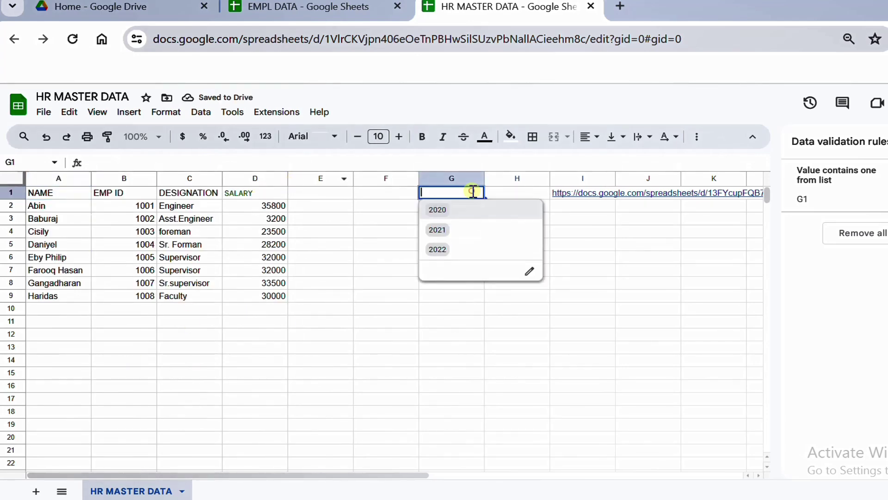
pyautogui.click(454, 212)
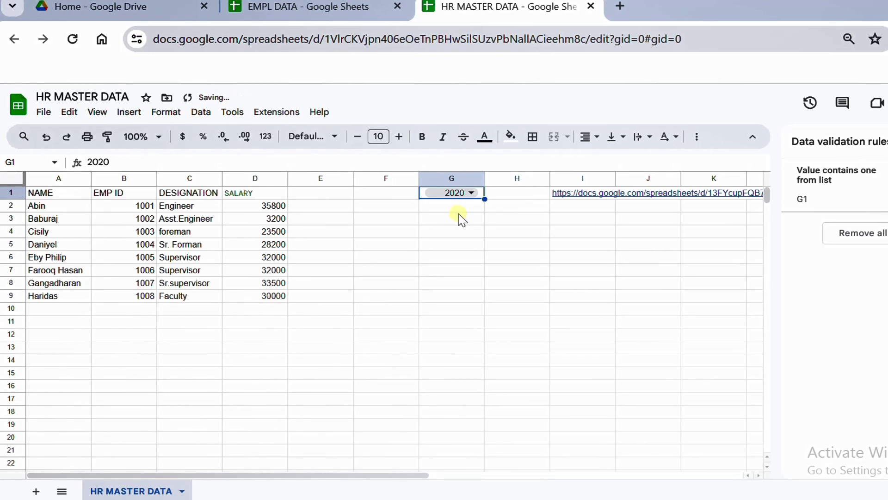
pyautogui.click(471, 193)
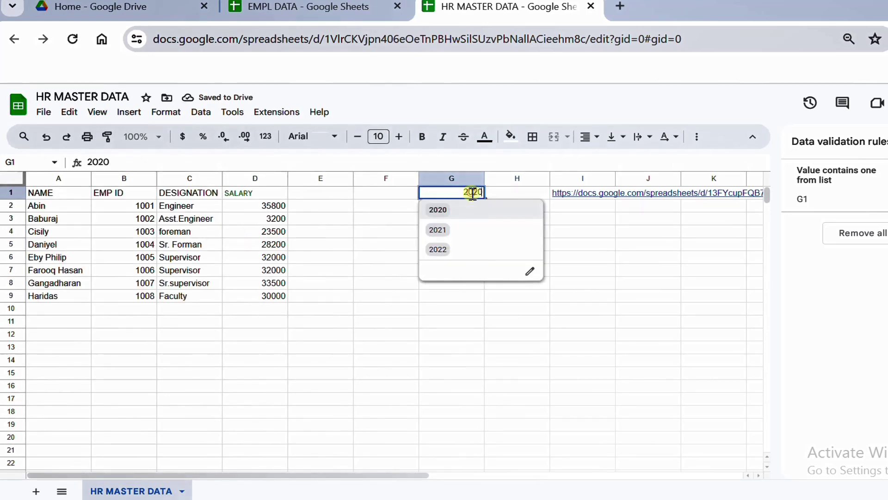
pyautogui.click(437, 230)
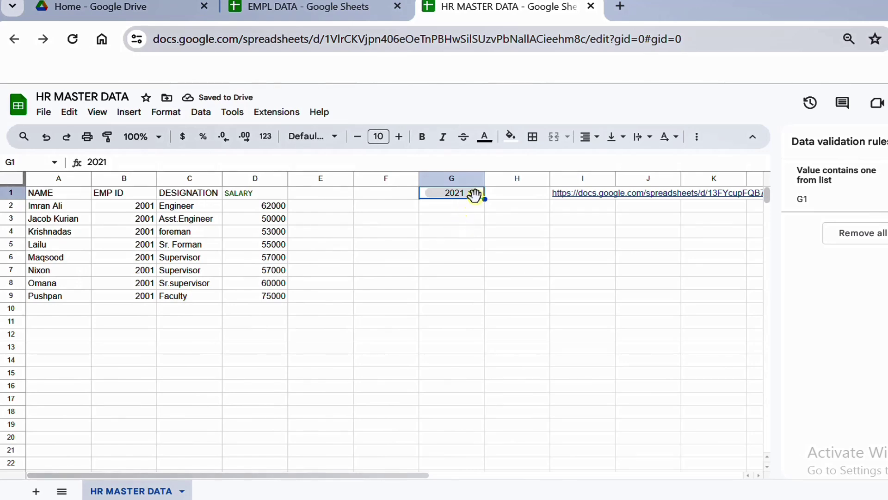
pyautogui.click(471, 192)
pyautogui.click(438, 249)
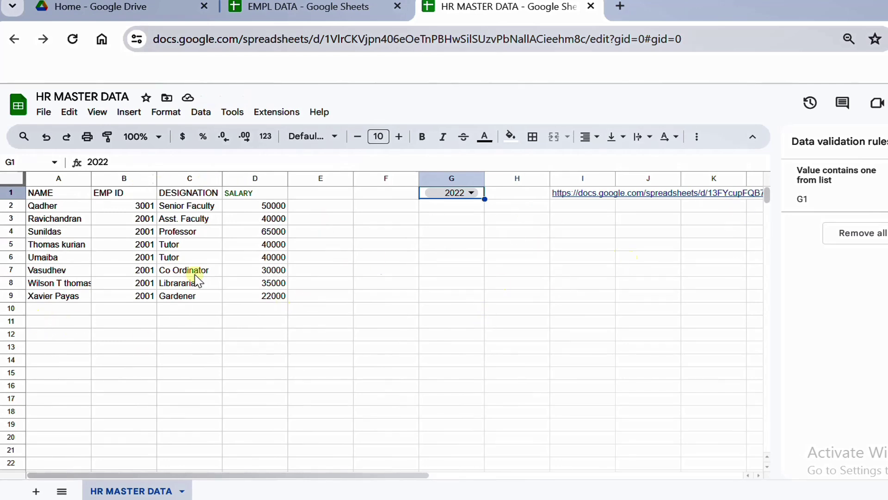
# - Make the imported range in the A1 formula open-ended by changing it to "!A1:D"
pyautogui.click(48, 193)
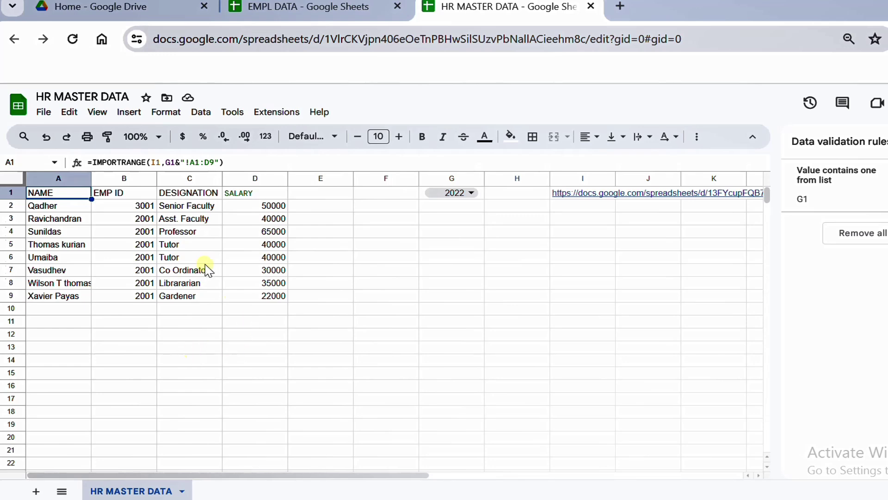
pyautogui.doubleClick(214, 162)
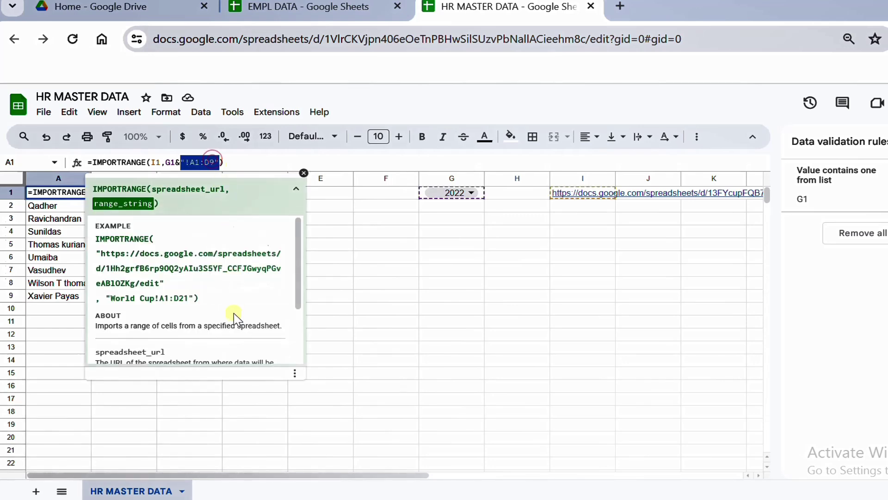
pyautogui.click(213, 162)
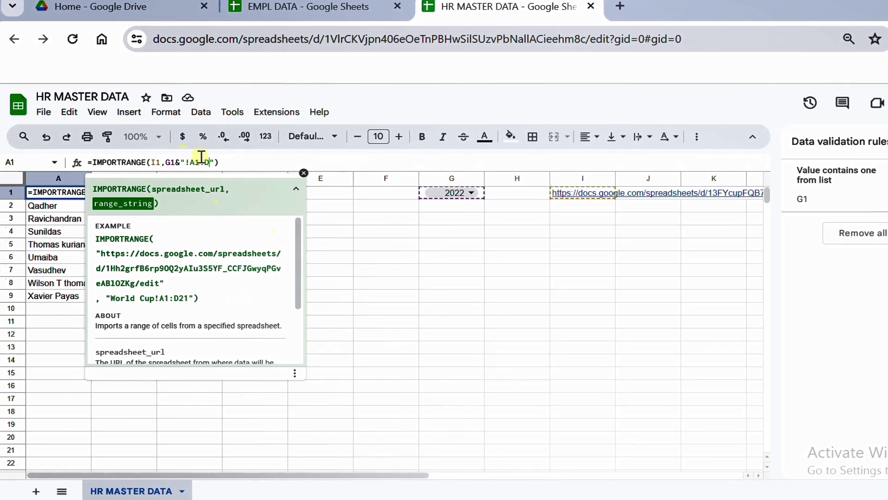
pyautogui.press('Return')
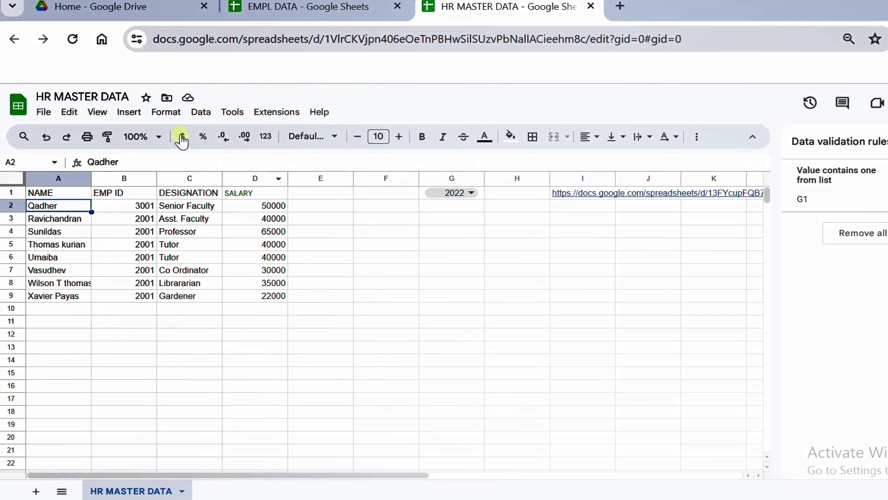
# - In the 2020 sheet of EMPL DATA, enter a new employee's name in A10 and employee ID in B10
pyautogui.click(297, 7)
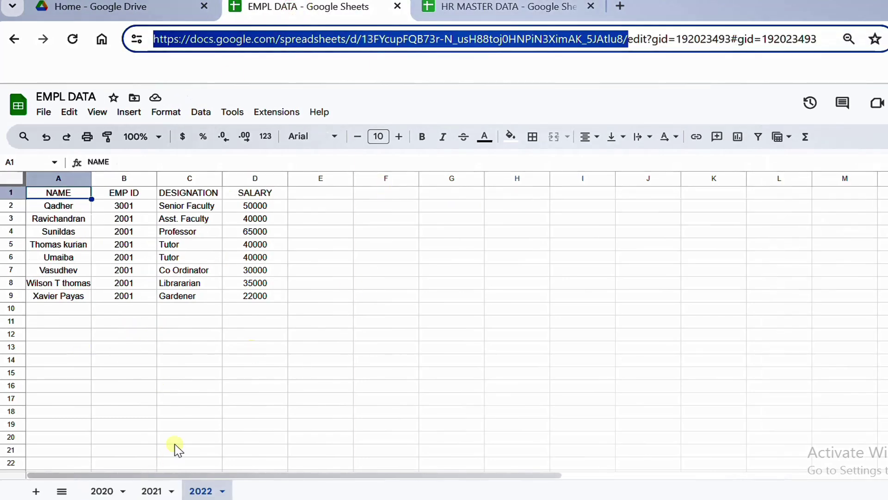
pyautogui.click(111, 492)
pyautogui.click(61, 305)
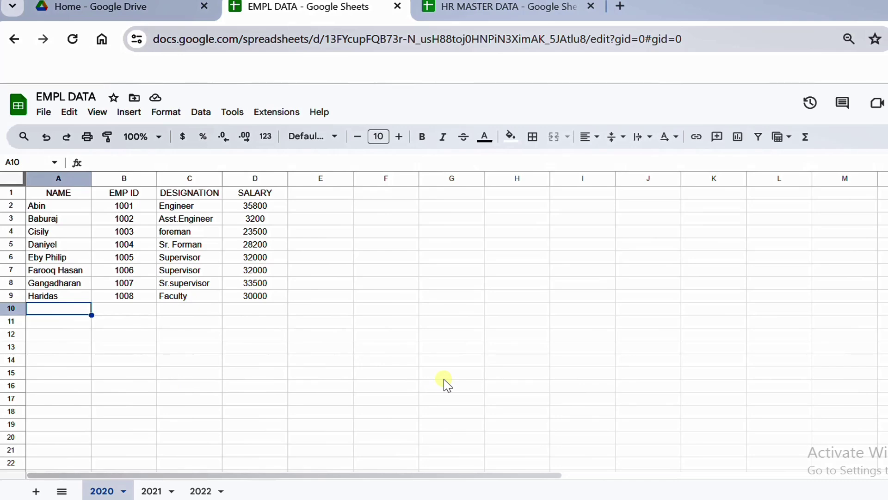
pyautogui.write('Hashim')
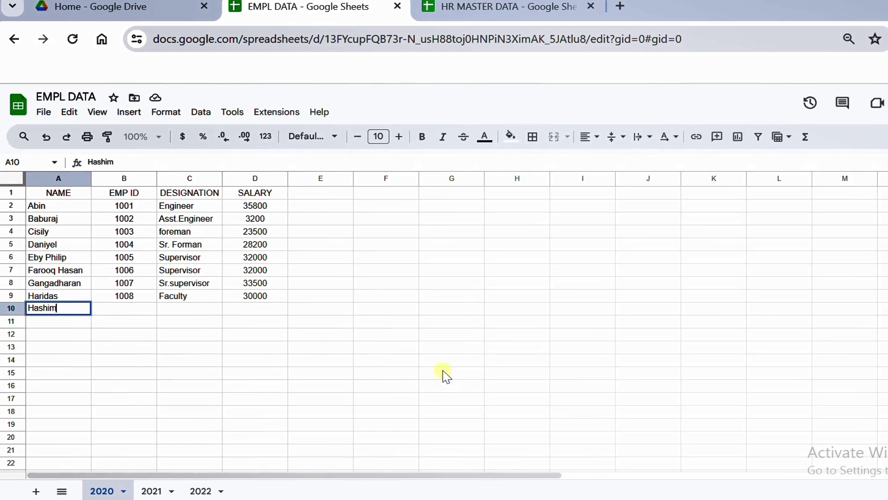
pyautogui.press('Tab')
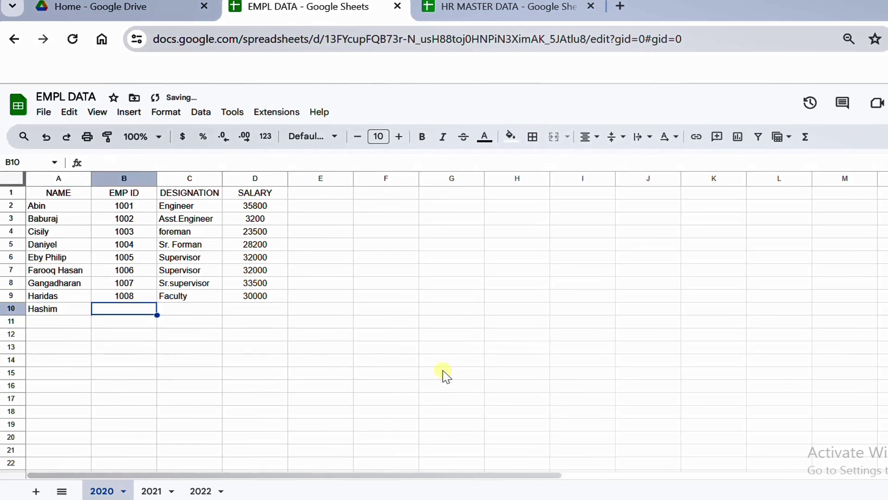
pyautogui.write('100')
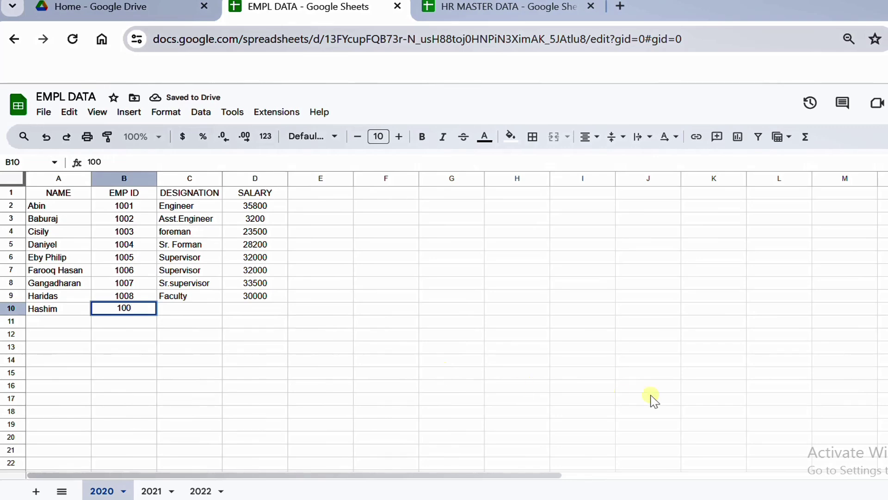
pyautogui.write('91')
pyautogui.press('BackSpace')
pyautogui.press('Tab')
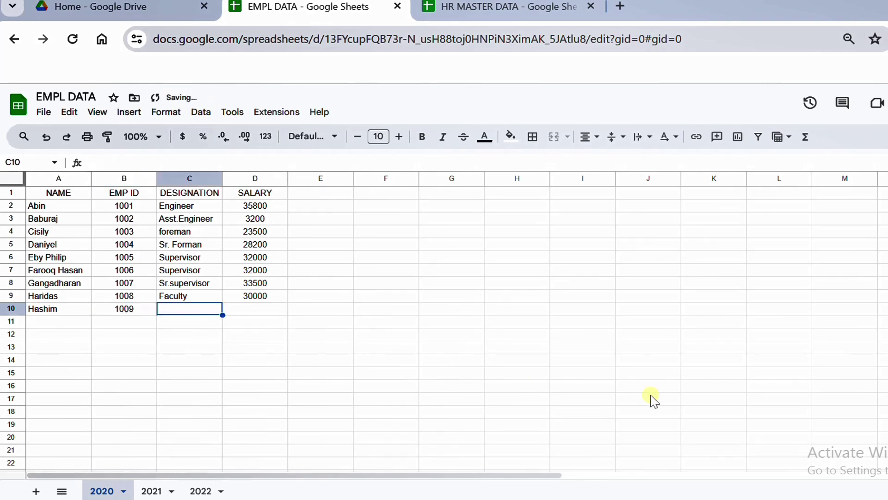
# - Enter the designation Asst.Manager in C10 and the salary 32000 in D10
pyautogui.write('Ass')
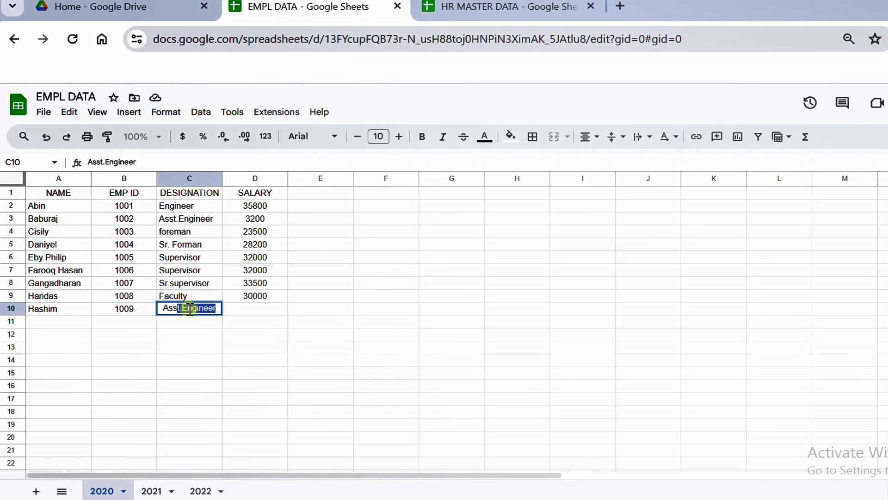
pyautogui.write('t.M')
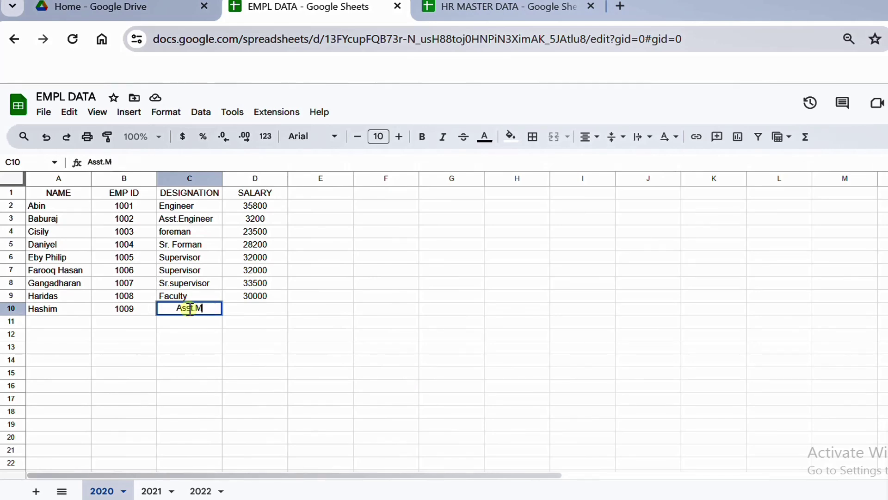
pyautogui.write('anager')
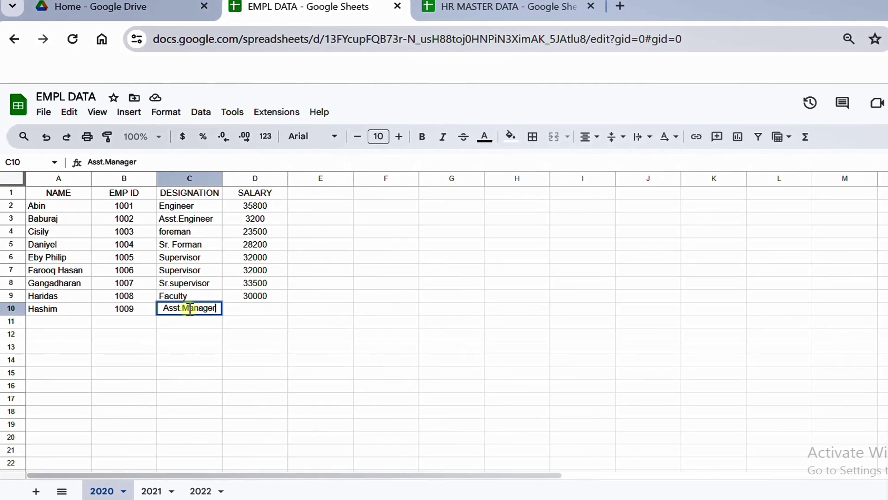
pyautogui.click(268, 308)
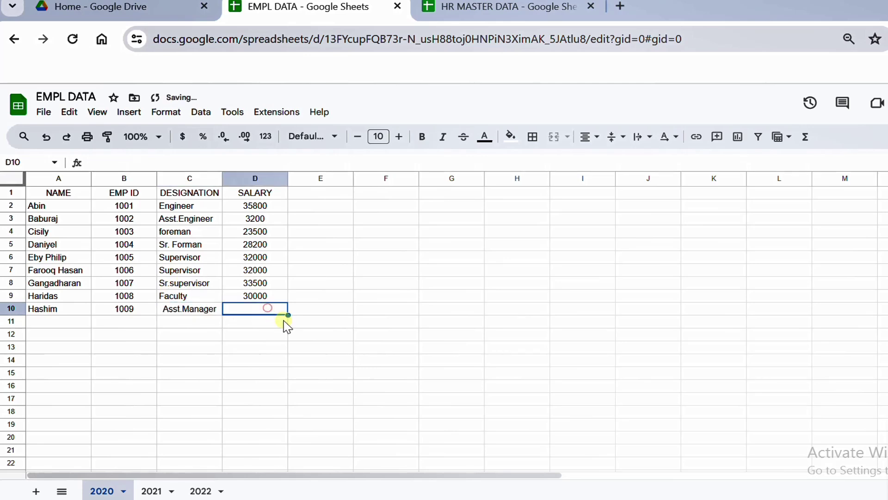
pyautogui.write('32')
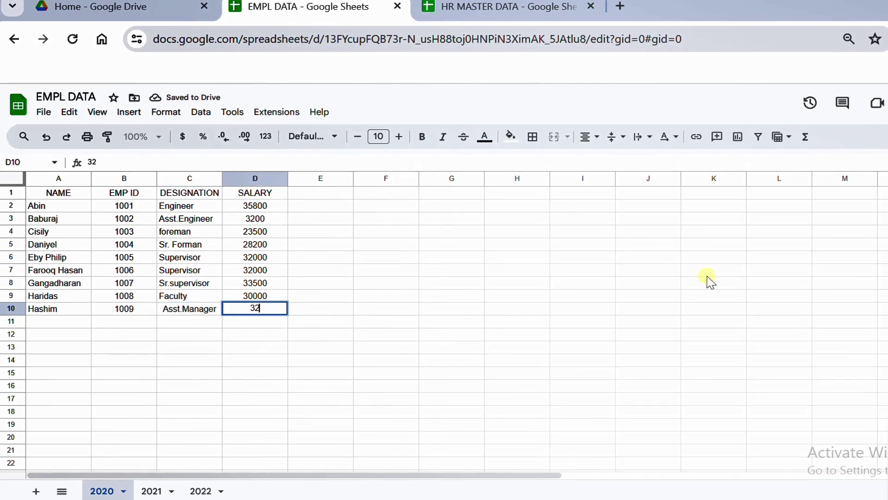
pyautogui.write('000')
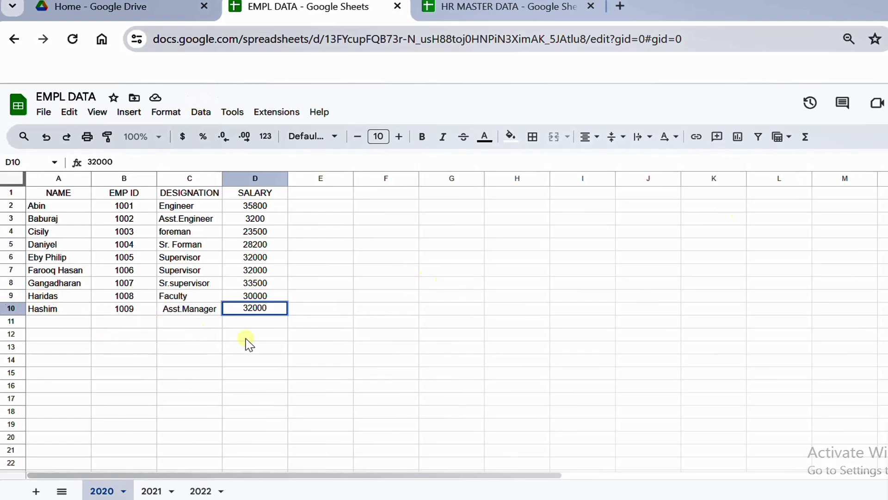
pyautogui.click(330, 359)
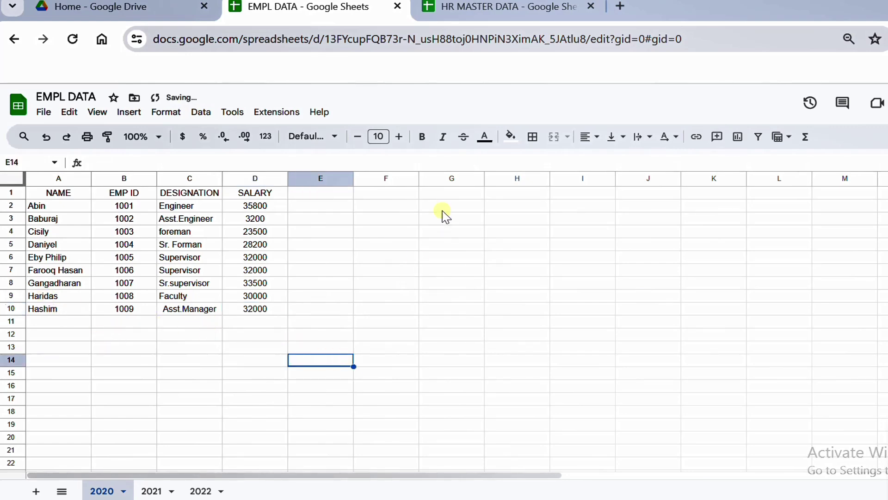
# - Switch to HR MASTER DATA and check the imported employee entry in row 10 and the formula in A1
pyautogui.click(490, 14)
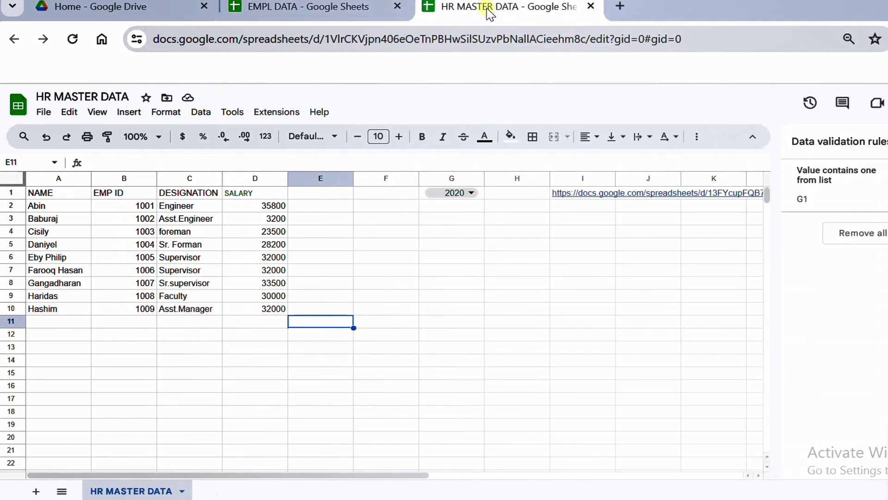
pyautogui.click(204, 378)
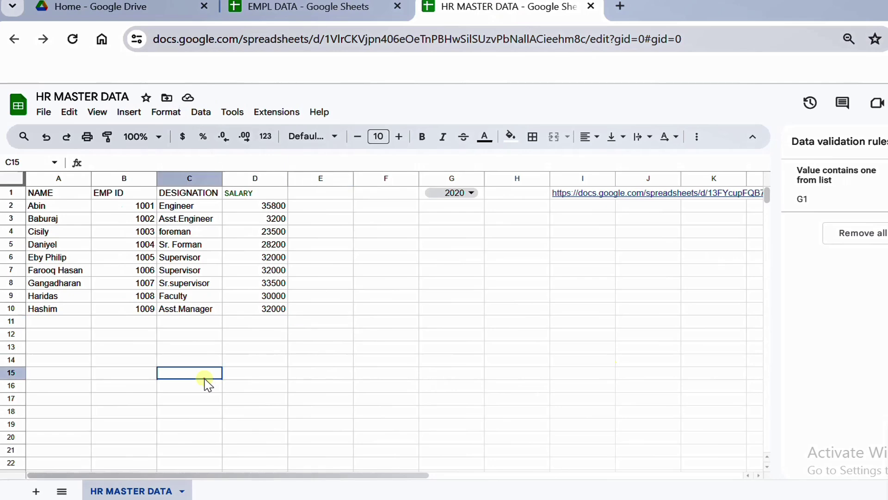
pyautogui.click(34, 308)
pyautogui.click(170, 308)
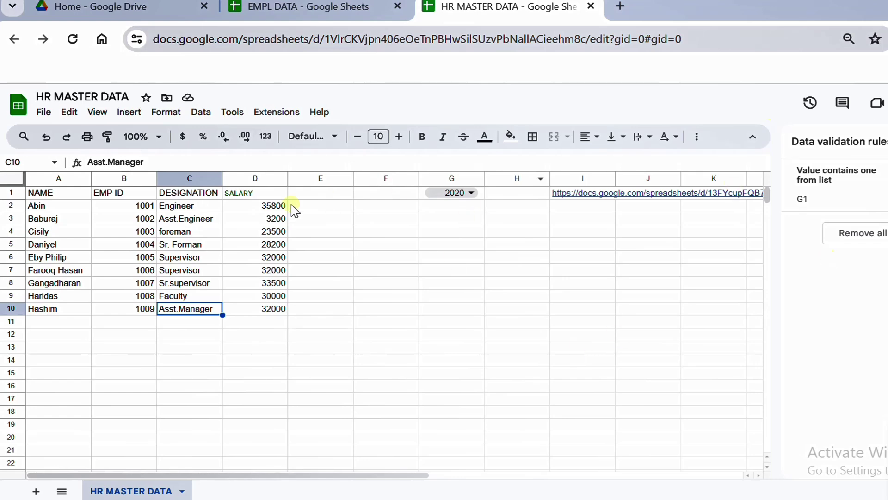
pyautogui.click(39, 194)
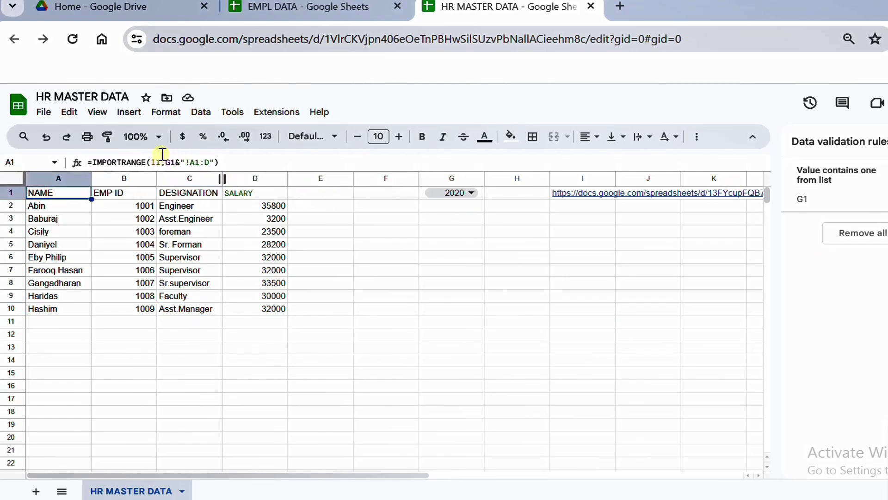